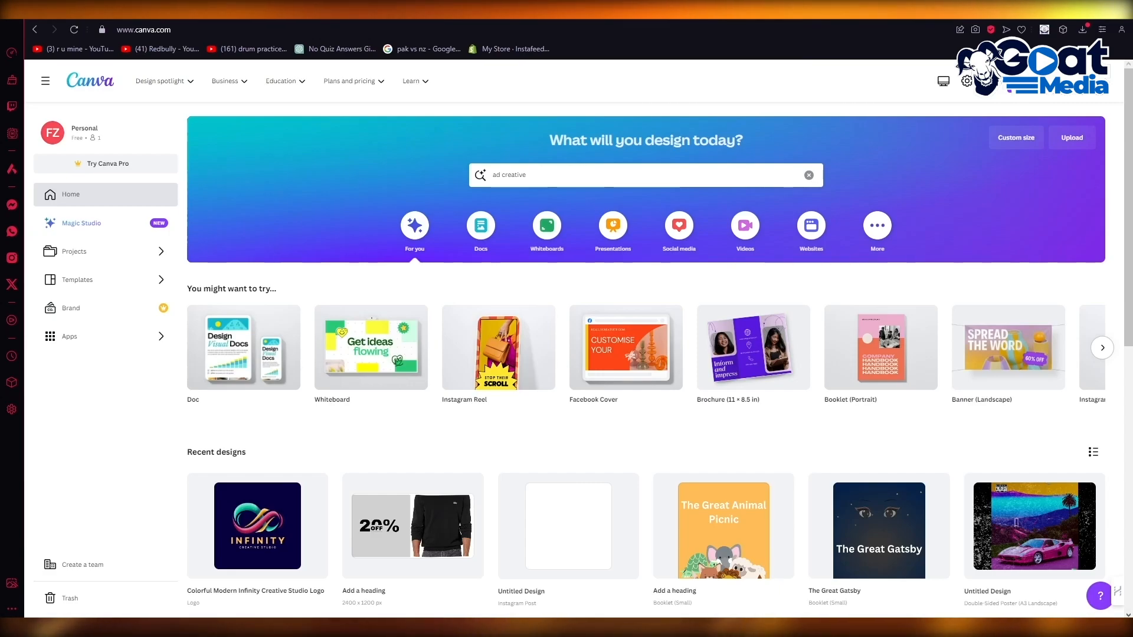
# Step: Replace the old search with 'landing page' and show the Templates results
pyautogui.click(728, 175)
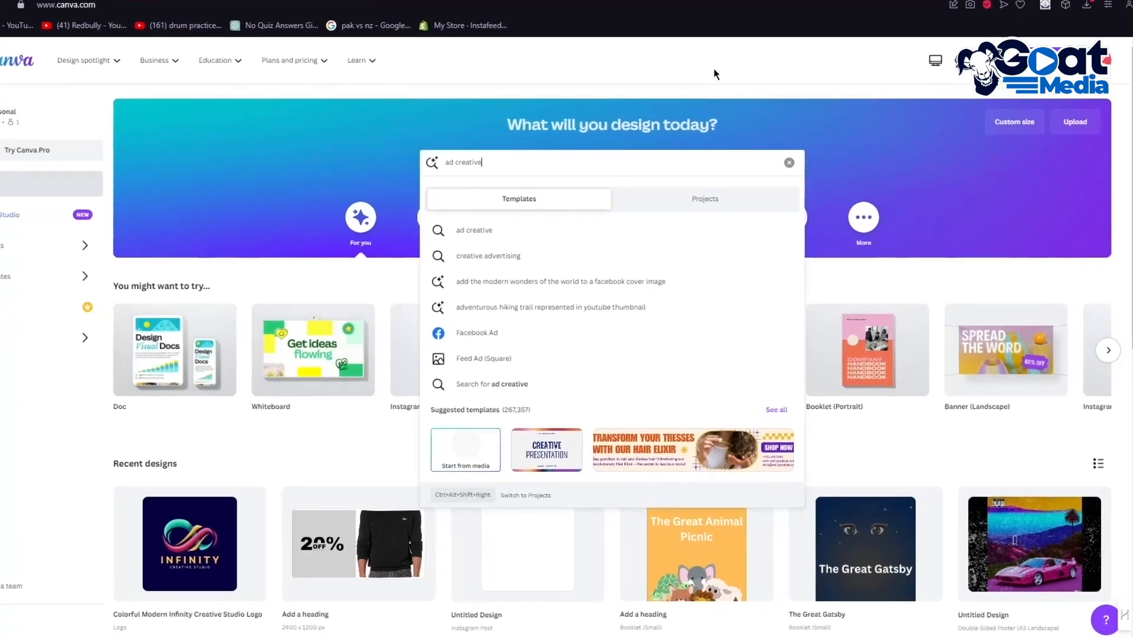
pyautogui.moveTo(493, 163); pyautogui.dragTo(437, 164)
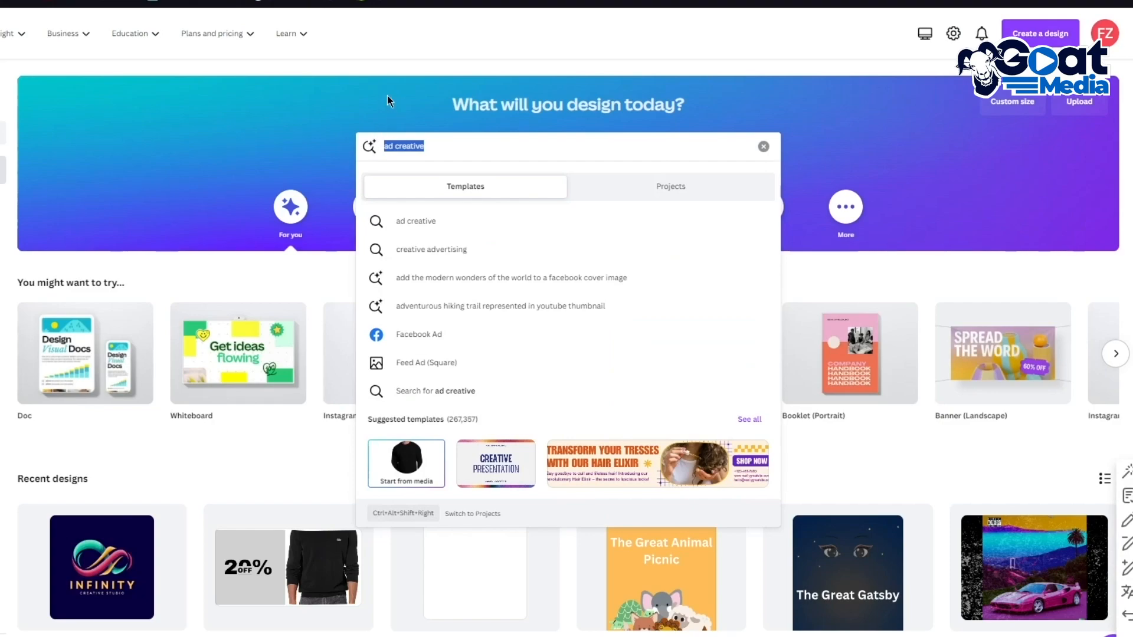
pyautogui.write('landing p')
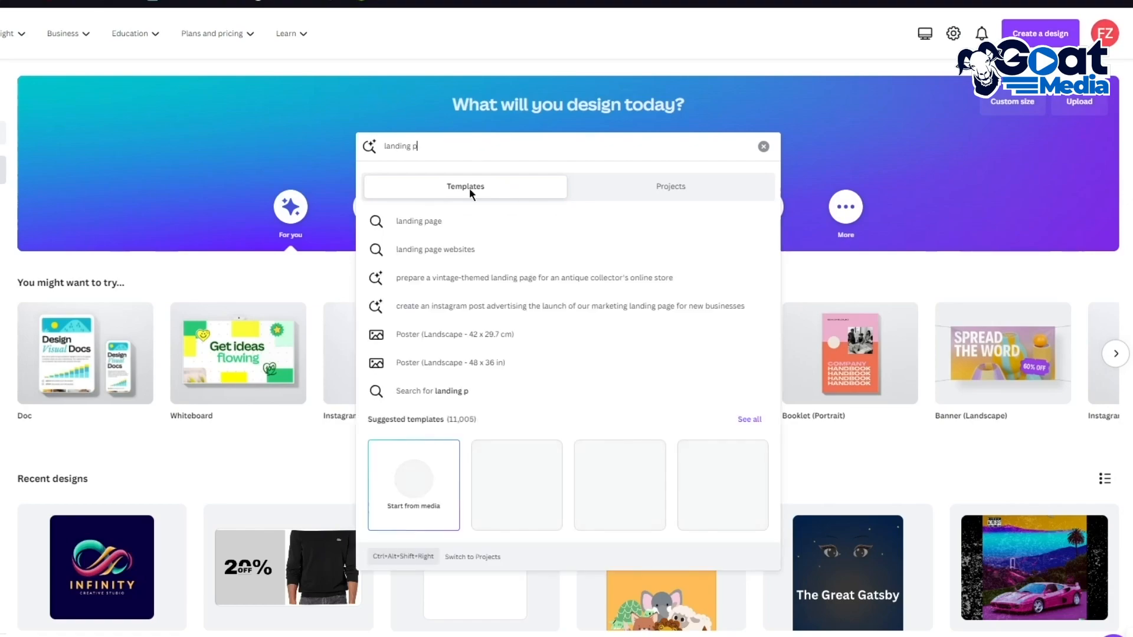
pyautogui.click(438, 213)
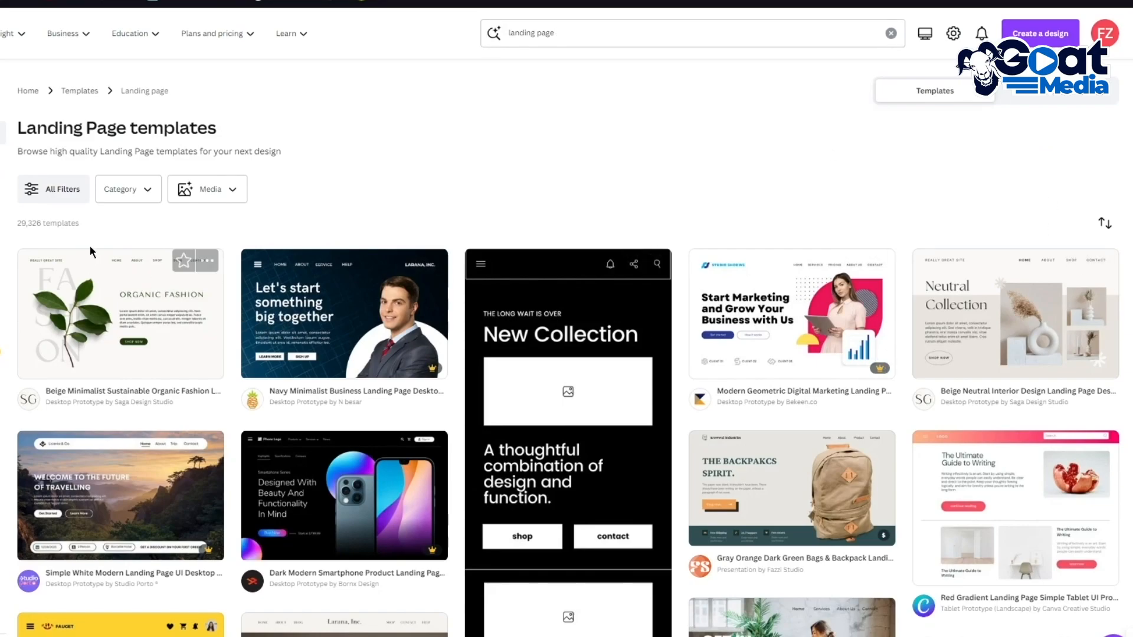
# Step: Open the Beige Minimalist Sustainable Organic Fashion landing page template for customising
pyautogui.scroll(-5, 360, 244)
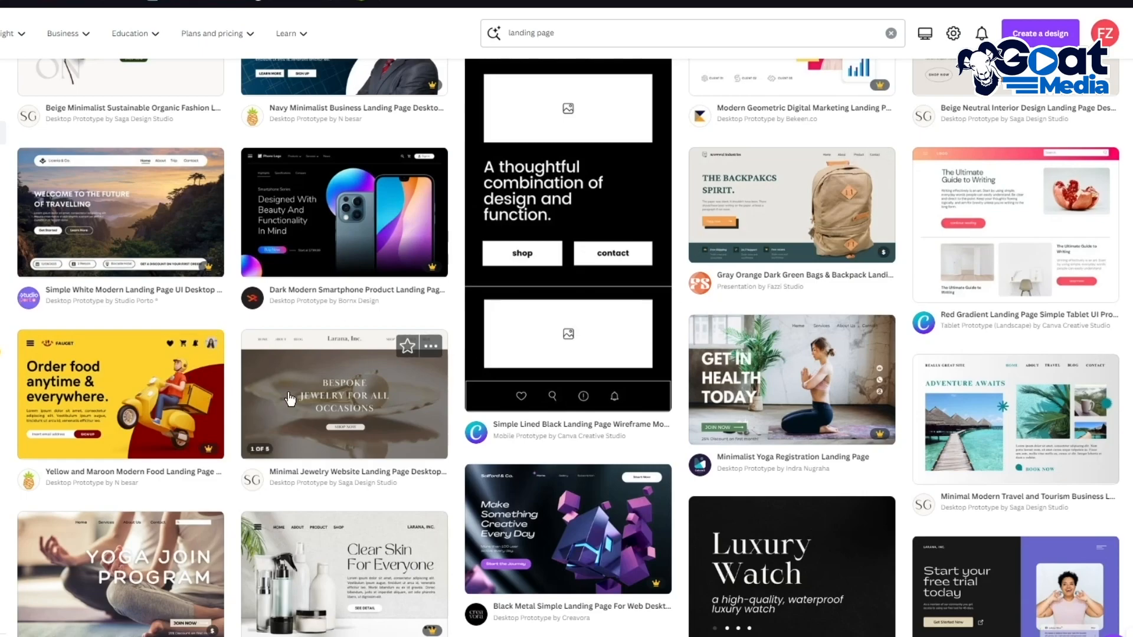
pyautogui.scroll(5, 289, 399)
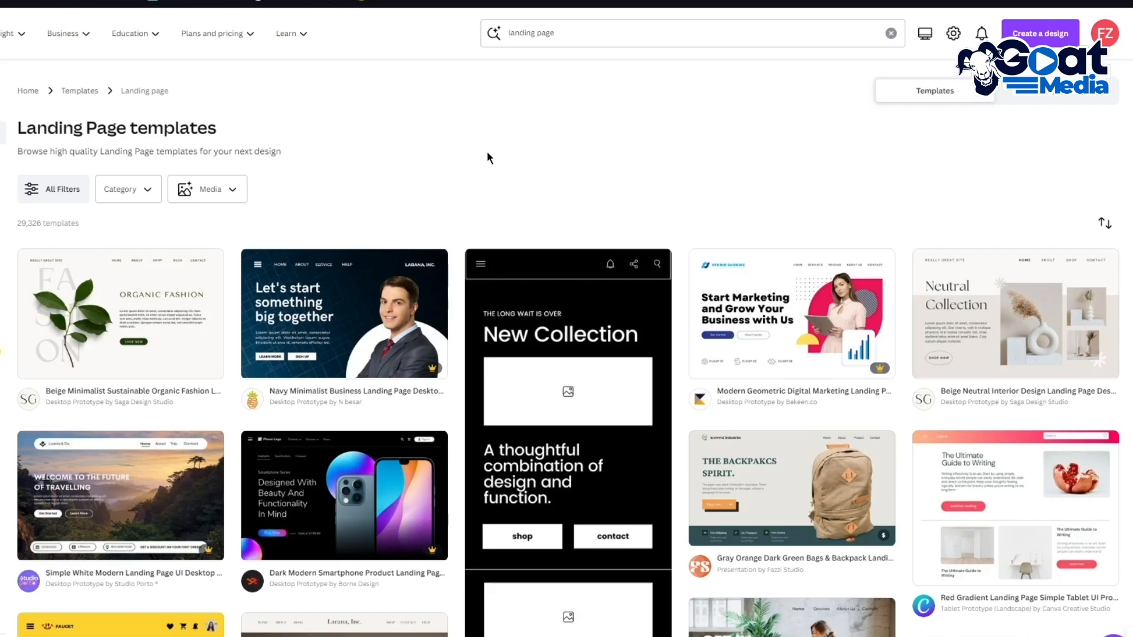
pyautogui.click(180, 315)
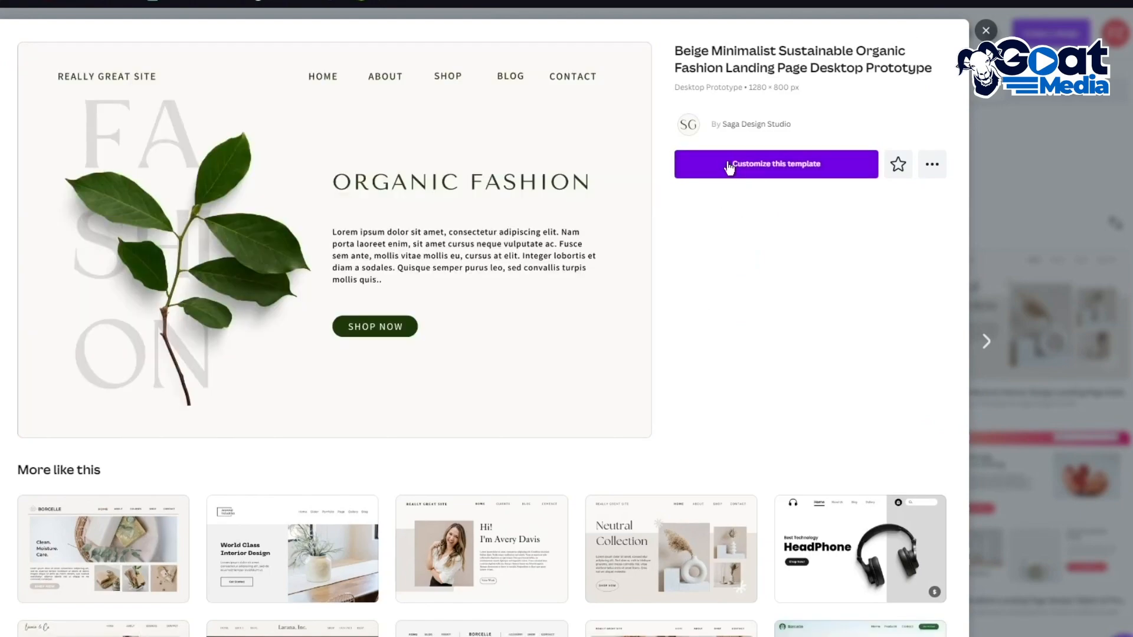
pyautogui.click(728, 171)
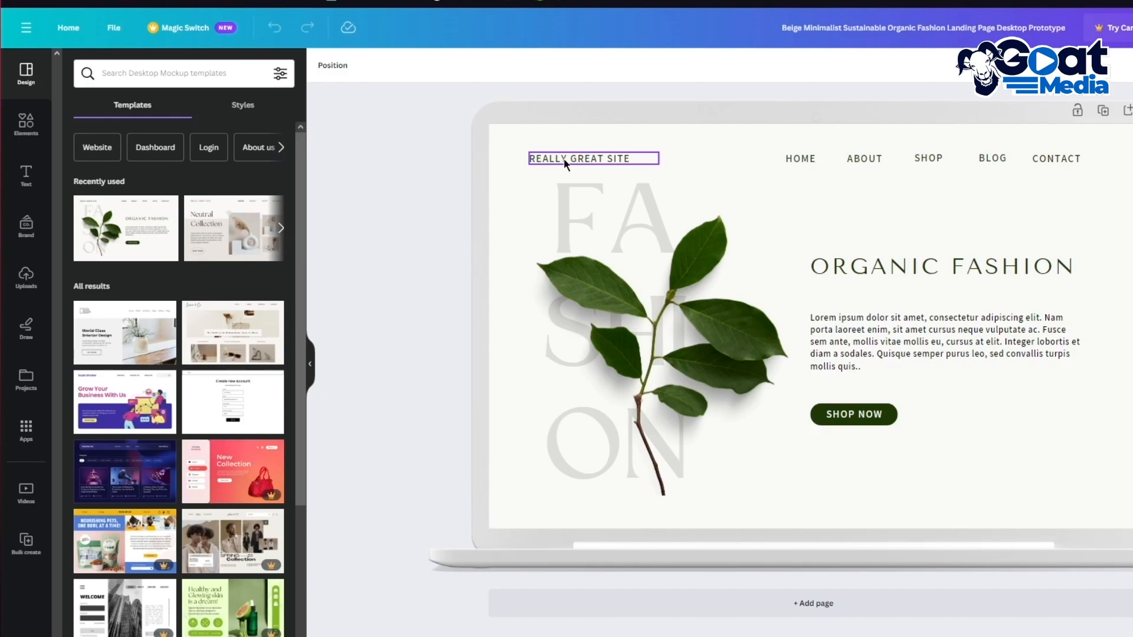
# Step: Delete the REALLY GREAT SITE text from the header
pyautogui.doubleClick(604, 155)
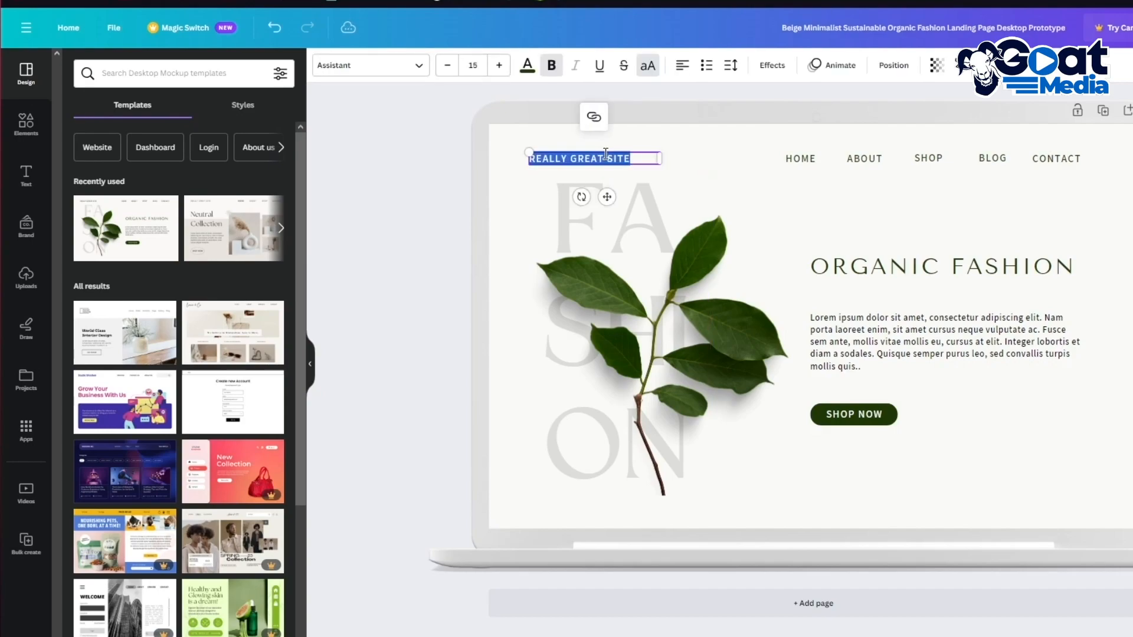
pyautogui.click(472, 111)
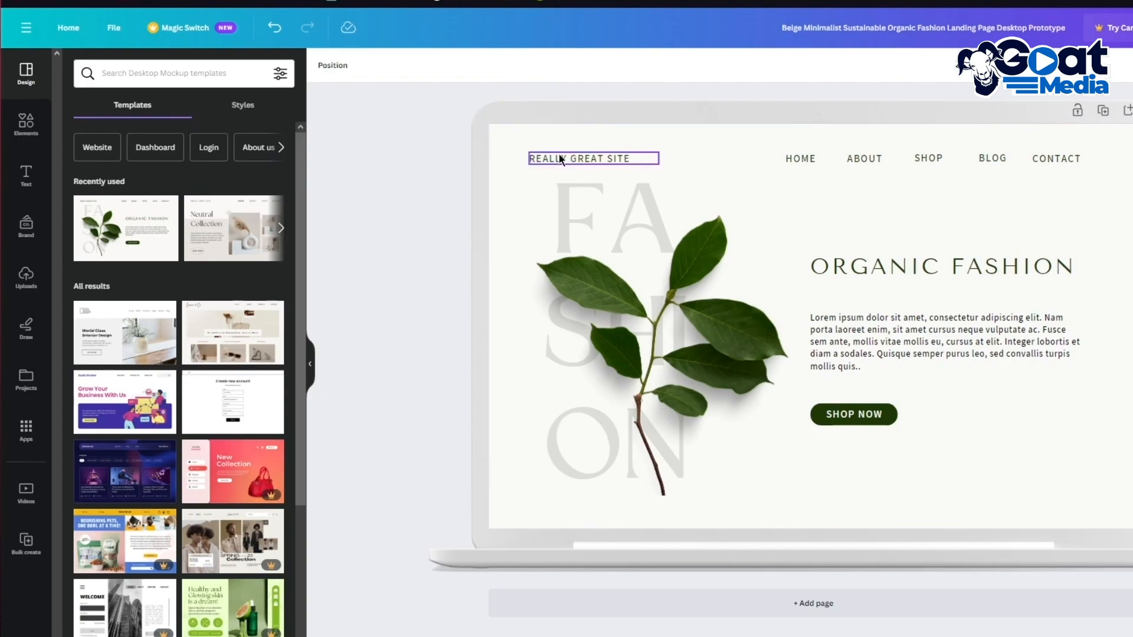
pyautogui.click(559, 157)
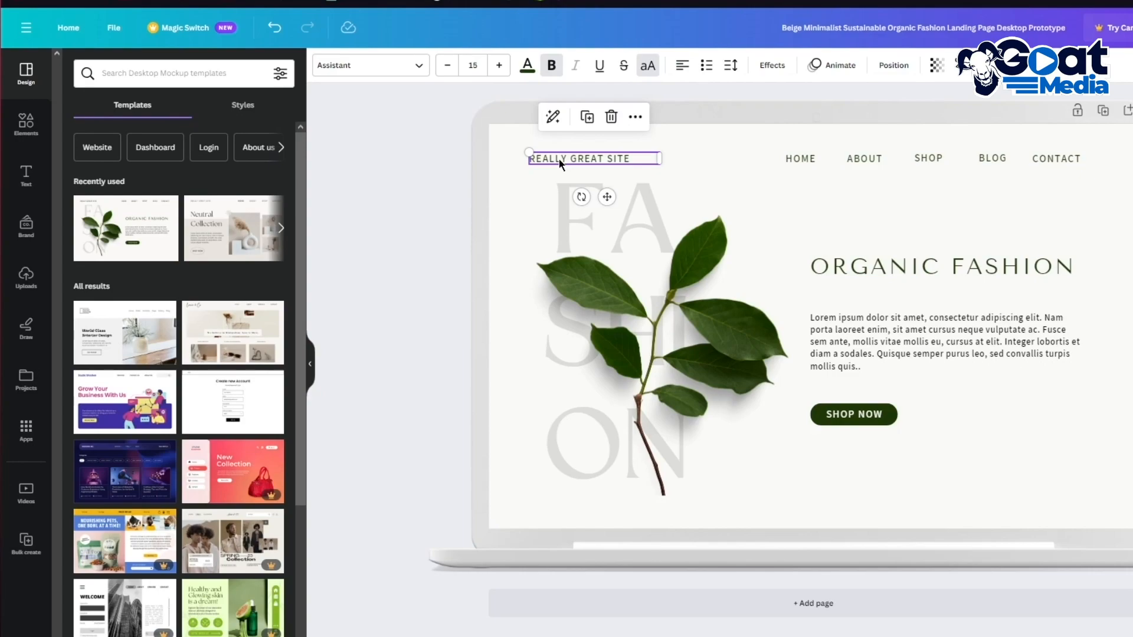
pyautogui.press('Delete')
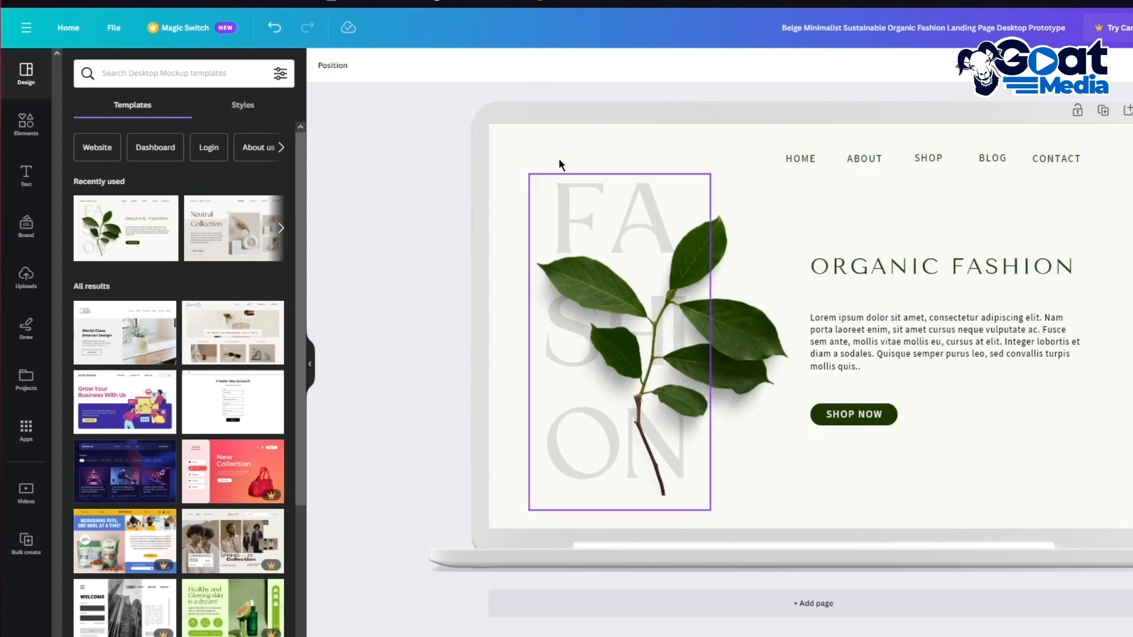
# Step: Add the uploaded Nike swoosh image, shrunk, in the top-left logo spot
pyautogui.click(19, 127)
pyautogui.click(26, 277)
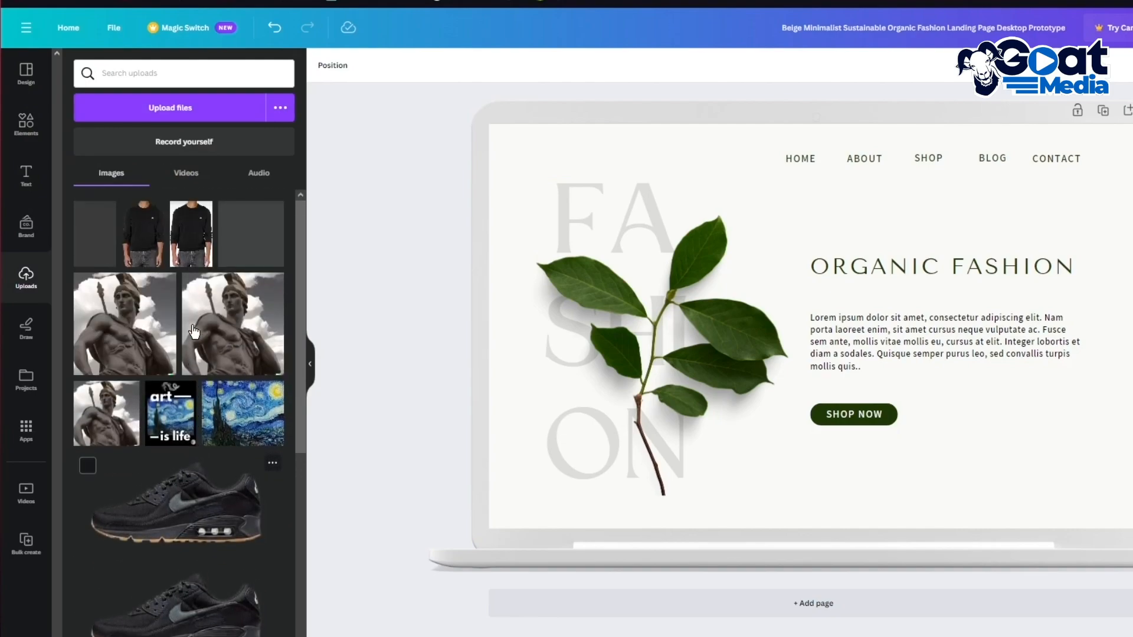
pyautogui.scroll(-8, 144, 317)
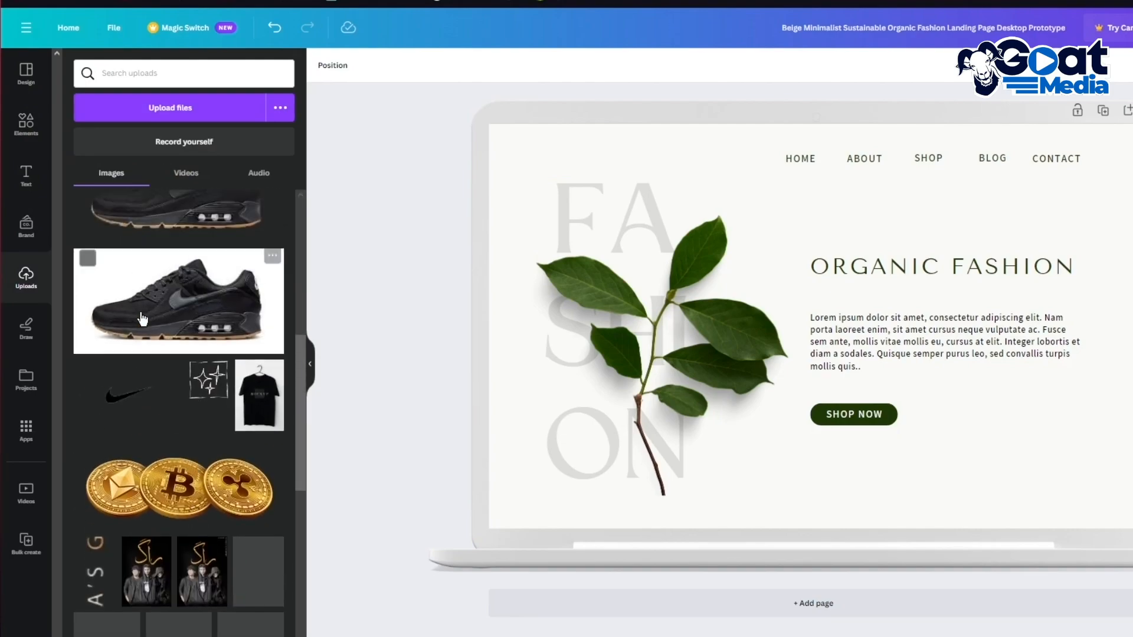
pyautogui.click(107, 392)
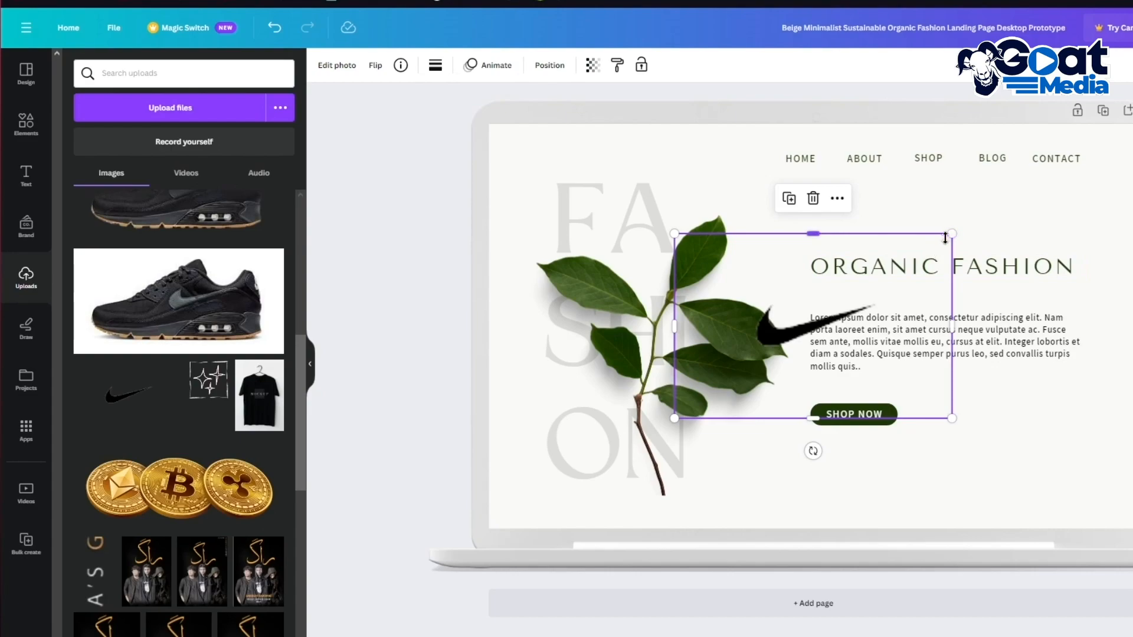
pyautogui.moveTo(952, 234); pyautogui.dragTo(556, 152)
pyautogui.moveTo(569, 201); pyautogui.dragTo(569, 201)
pyautogui.click(1128, 222)
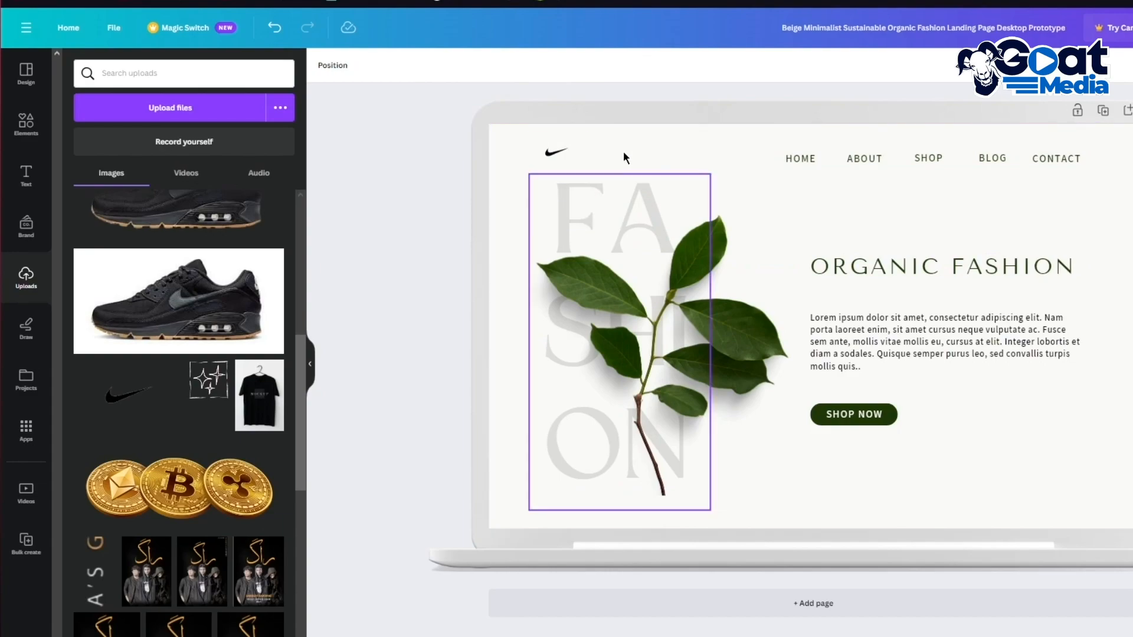
# Step: Delete the large FASHION lettering and select the leaf image
pyautogui.click(699, 284)
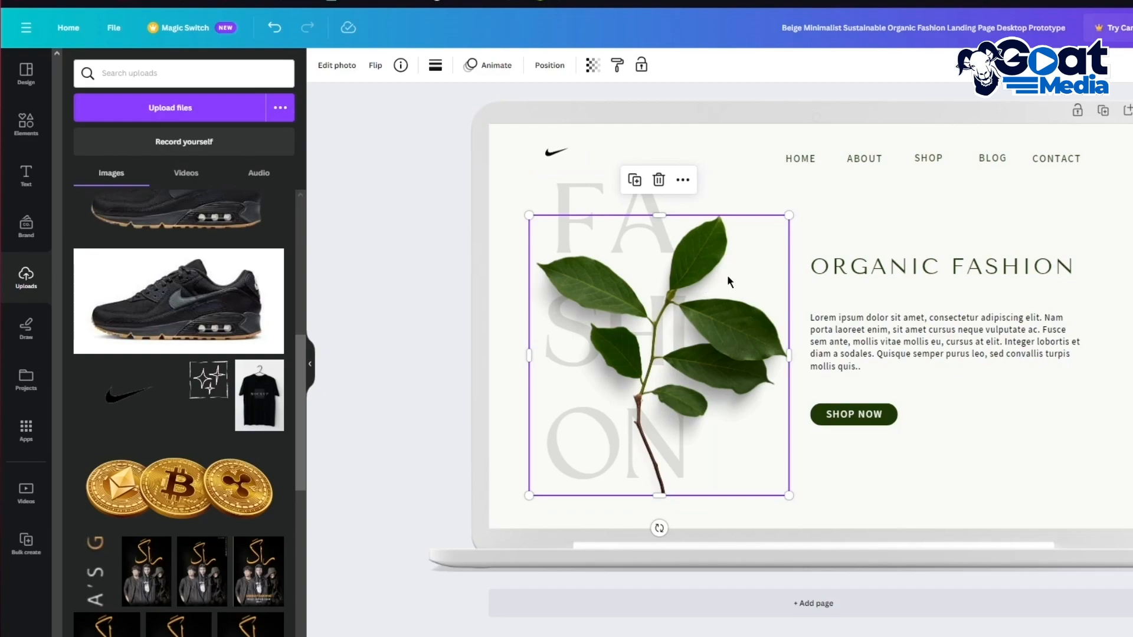
pyautogui.click(579, 186)
pyautogui.press('Delete')
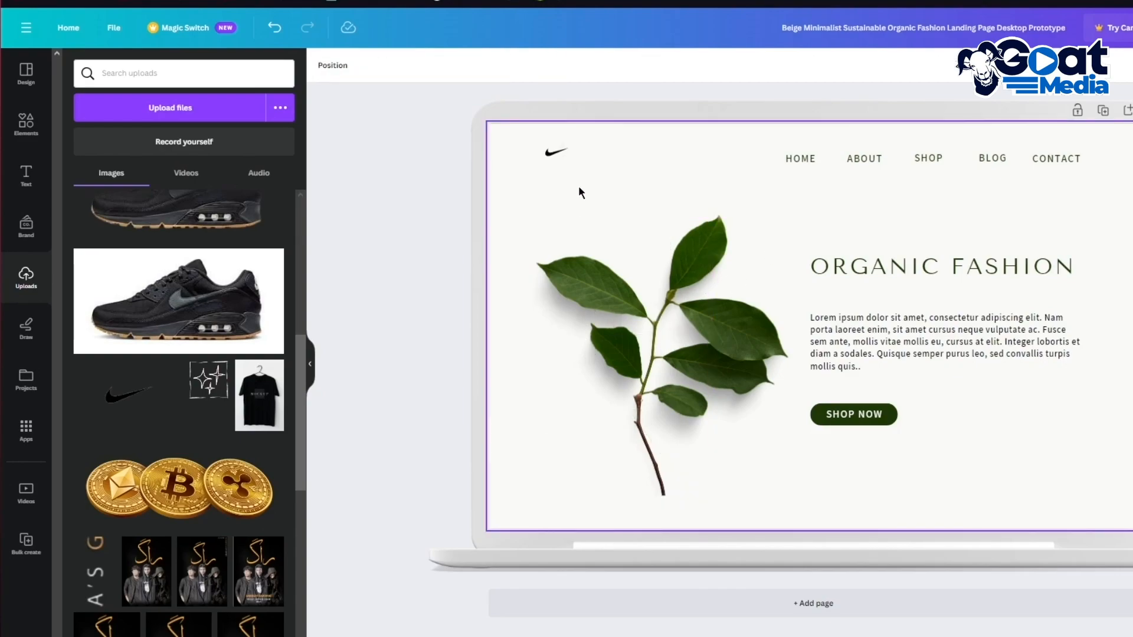
pyautogui.click(640, 392)
# Step: Delete the leaf image and place a resized Starry Night painting on the hero's left
pyautogui.press('Delete')
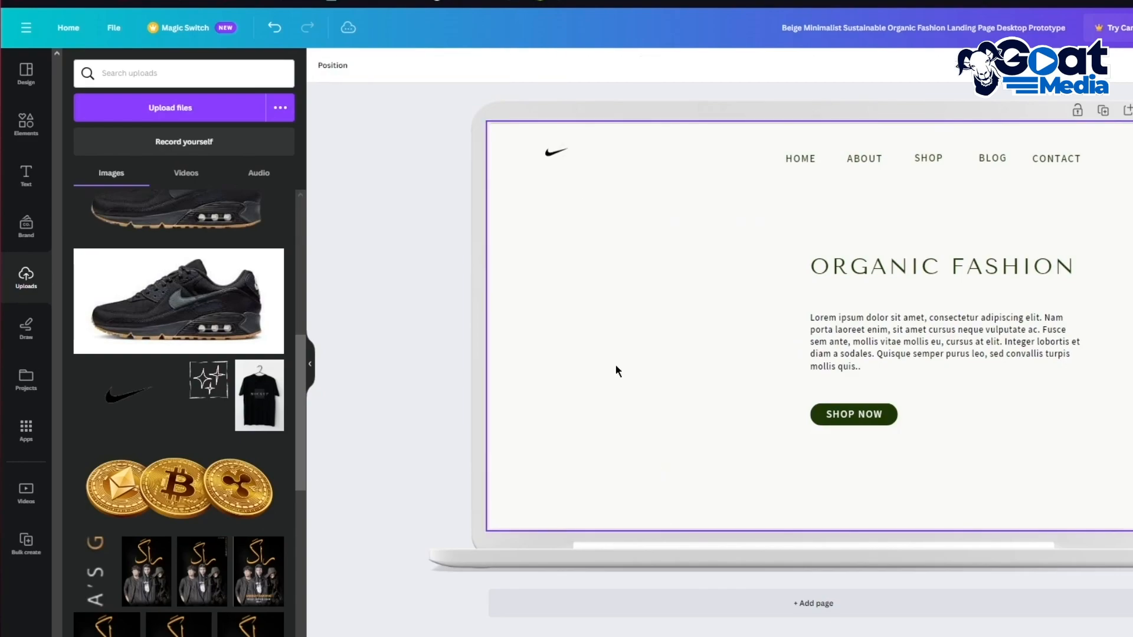
pyautogui.scroll(10, 184, 369)
pyautogui.scroll(-1, 185, 369)
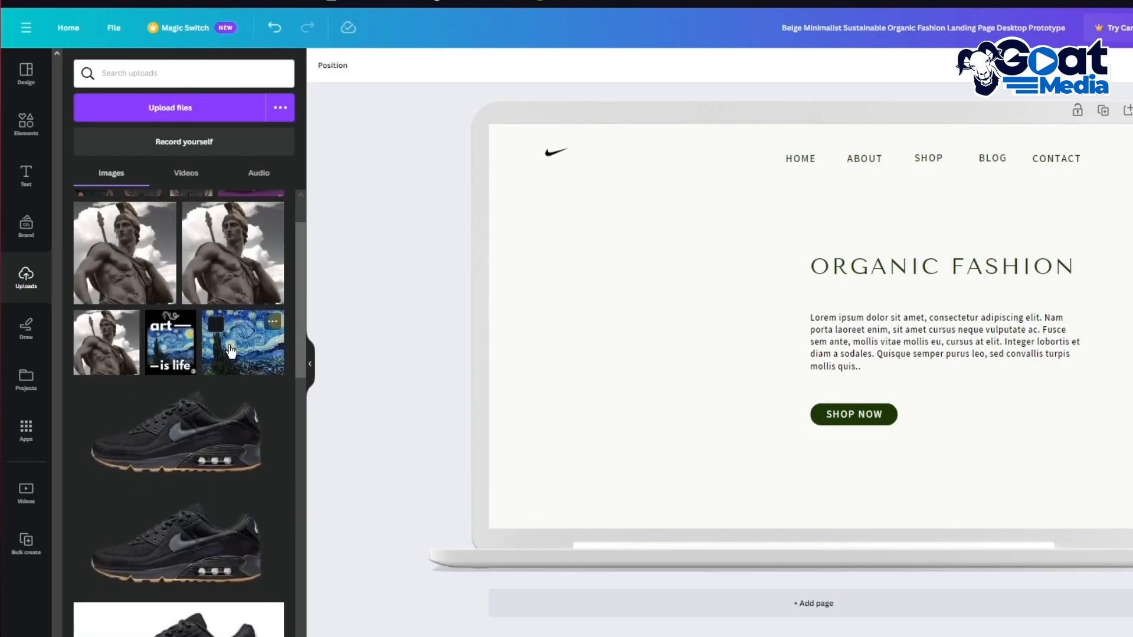
pyautogui.click(243, 342)
pyautogui.moveTo(717, 305); pyautogui.dragTo(561, 310)
pyautogui.moveTo(801, 211); pyautogui.dragTo(786, 223)
pyautogui.moveTo(702, 305); pyautogui.dragTo(705, 301)
pyautogui.press('Escape')
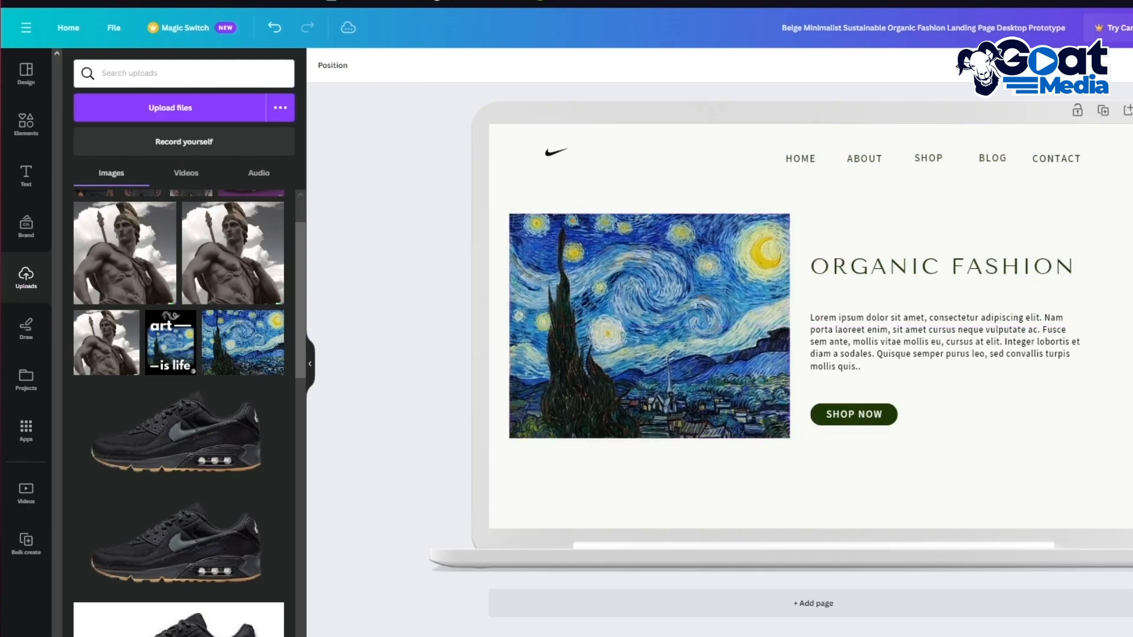
# Step: Change the ORGANIC FASHION heading to read STARRY NIGHT
pyautogui.doubleClick(914, 273)
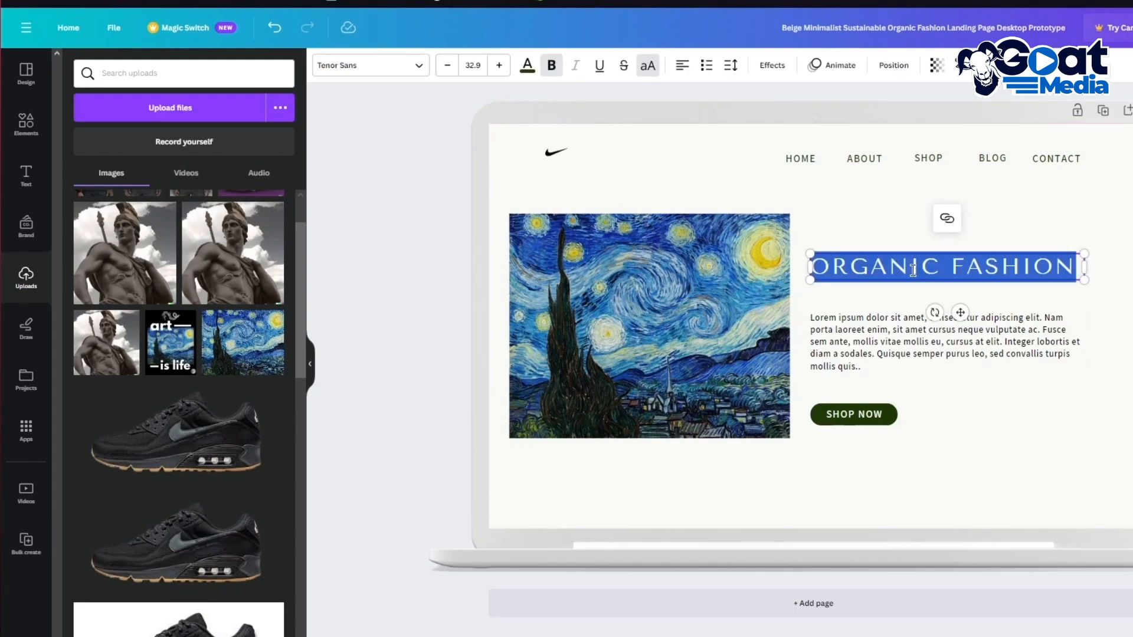
pyautogui.write('STAR')
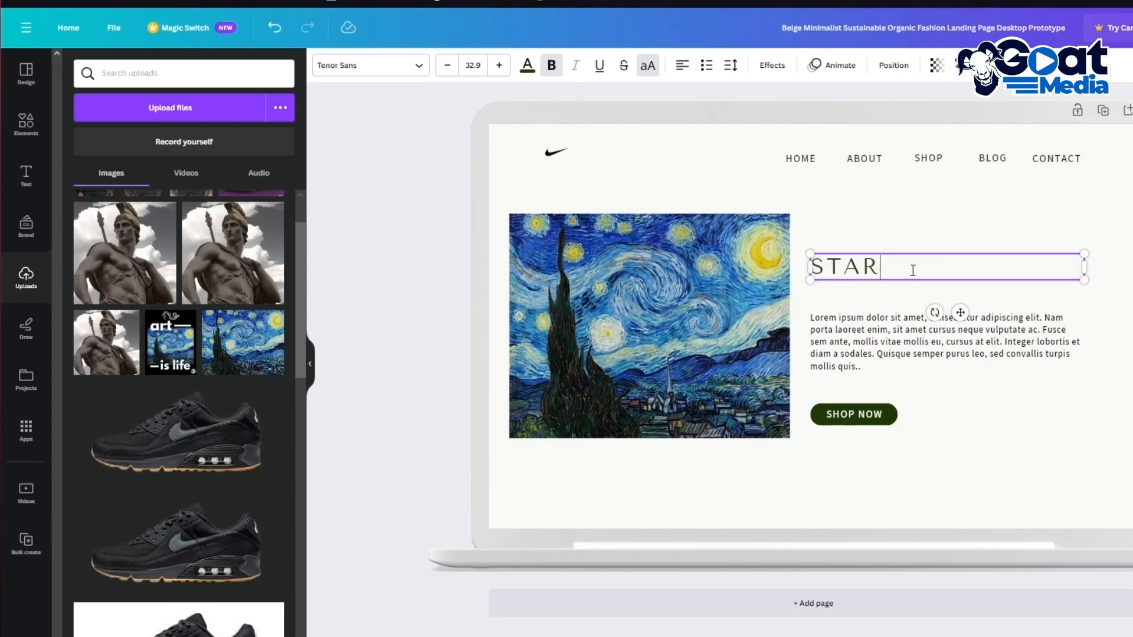
pyautogui.write('RY NIGHT')
pyautogui.doubleClick(886, 360)
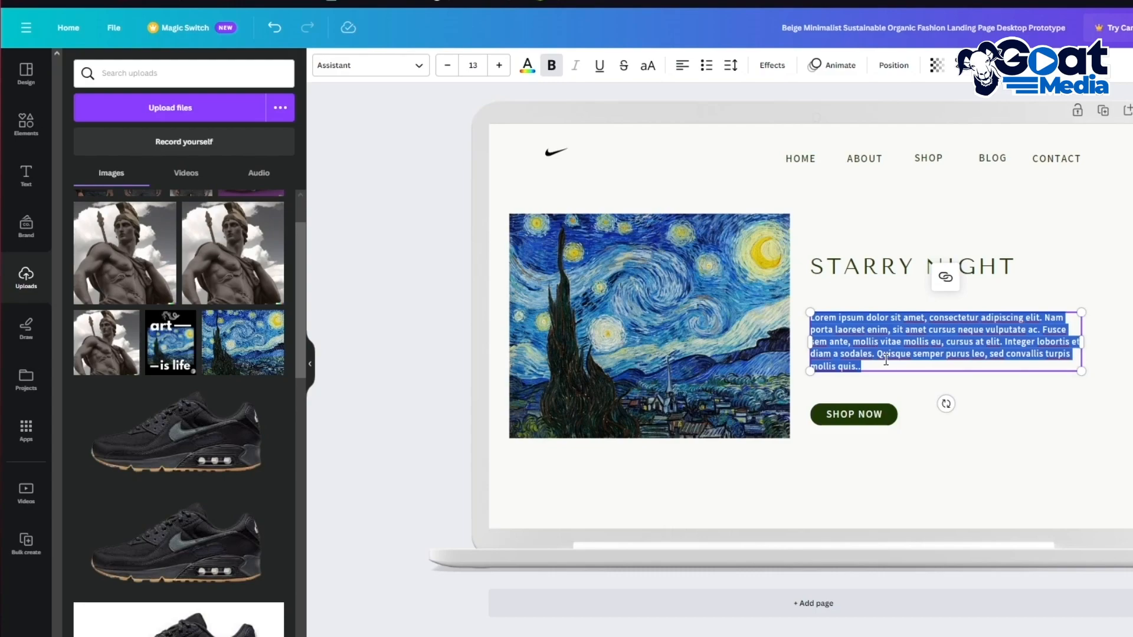
pyautogui.click(1114, 232)
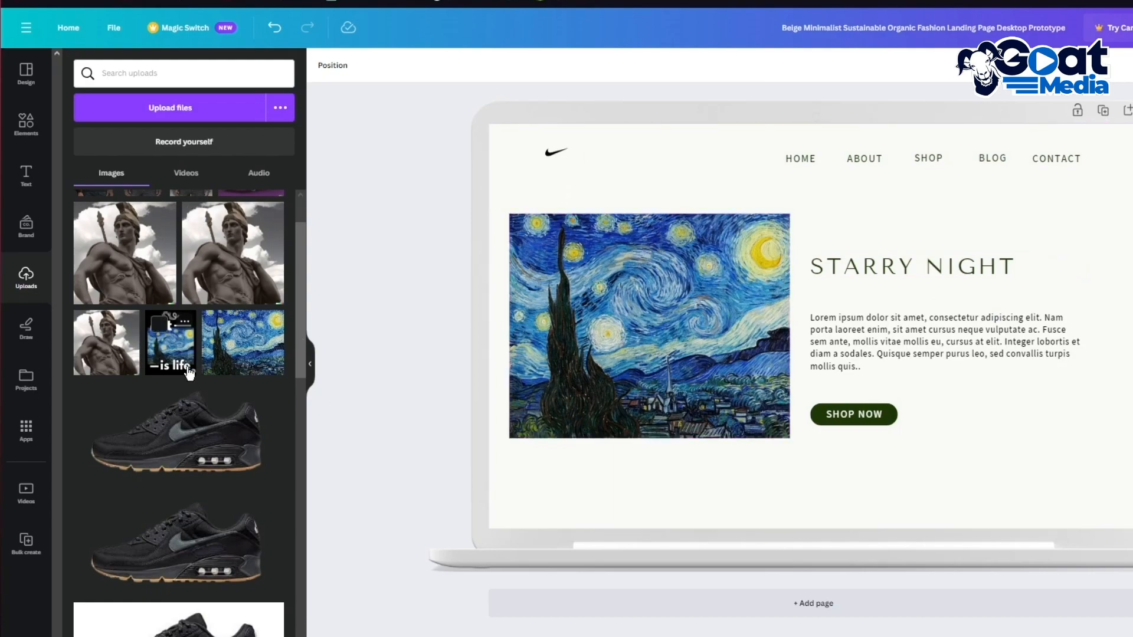
# Step: Add the uploaded 'art is life' poster, shrunk and placed under the painting
pyautogui.click(180, 343)
pyautogui.moveTo(936, 172); pyautogui.dragTo(812, 326)
pyautogui.moveTo(770, 390); pyautogui.dragTo(696, 418)
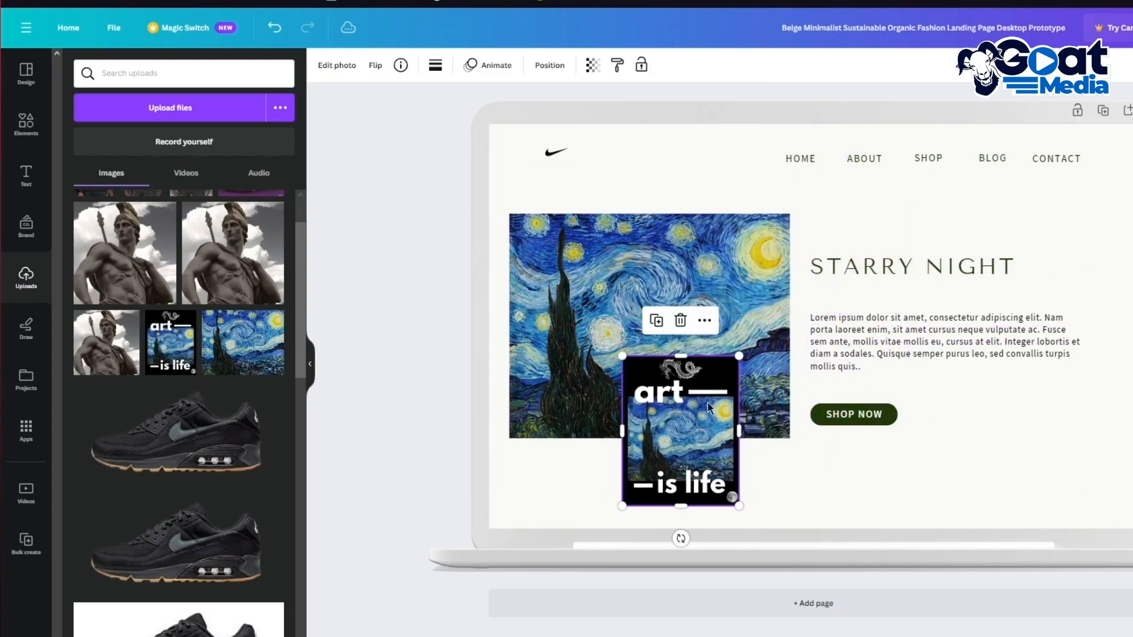
pyautogui.moveTo(738, 355); pyautogui.dragTo(694, 415)
pyautogui.moveTo(661, 453)
pyautogui.mouseDown()
pyautogui.moveTo(617, 486)
pyautogui.moveTo(617, 475)
pyautogui.moveTo(918, 476)
pyautogui.moveTo(1001, 445)
pyautogui.moveTo(1008, 412)
pyautogui.mouseUp()
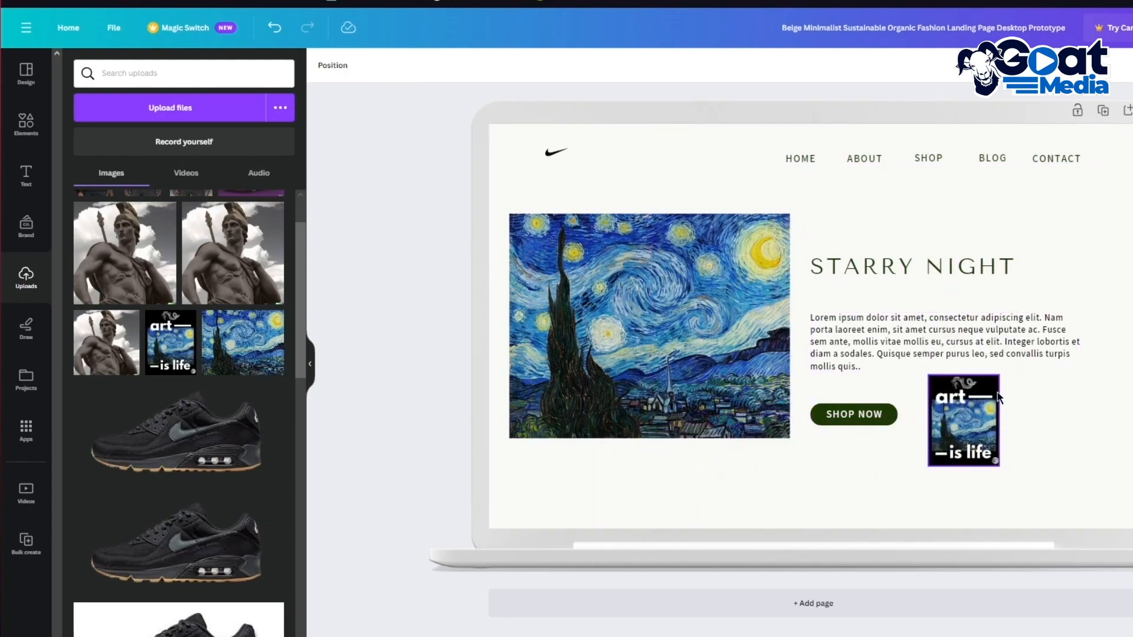
pyautogui.scroll(1, 279, 335)
pyautogui.moveTo(966, 412); pyautogui.dragTo(1024, 442)
pyautogui.click(455, 240)
# Step: Add an 'Also Avalaible!' body text at size 14 beside the poster, below Shop Now
pyautogui.click(26, 174)
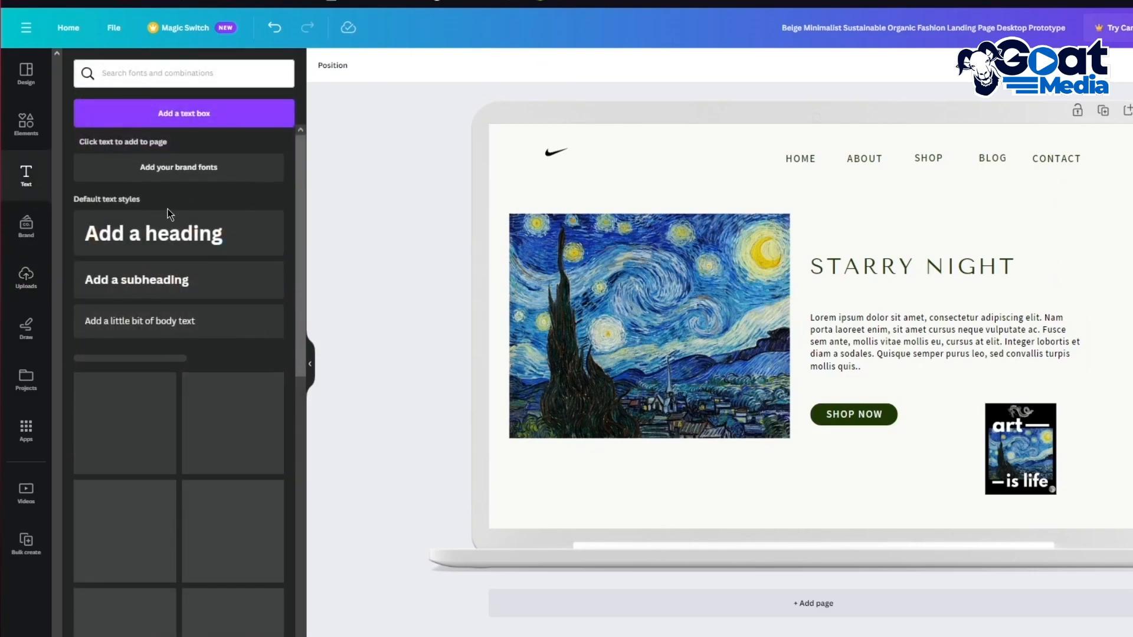
pyautogui.click(190, 322)
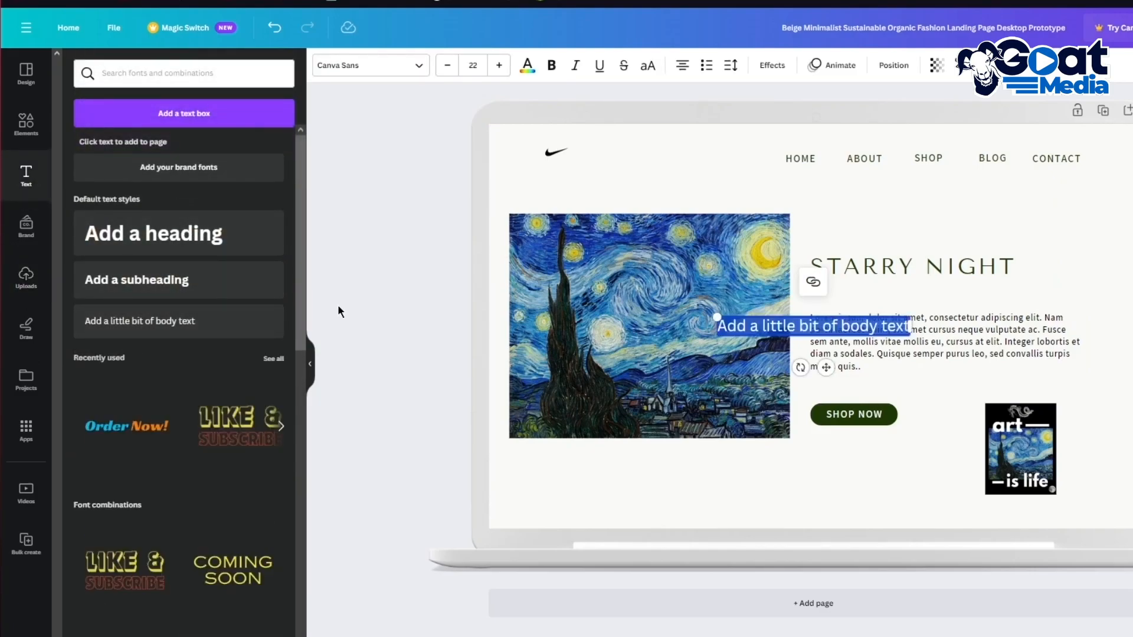
pyautogui.write('Also A')
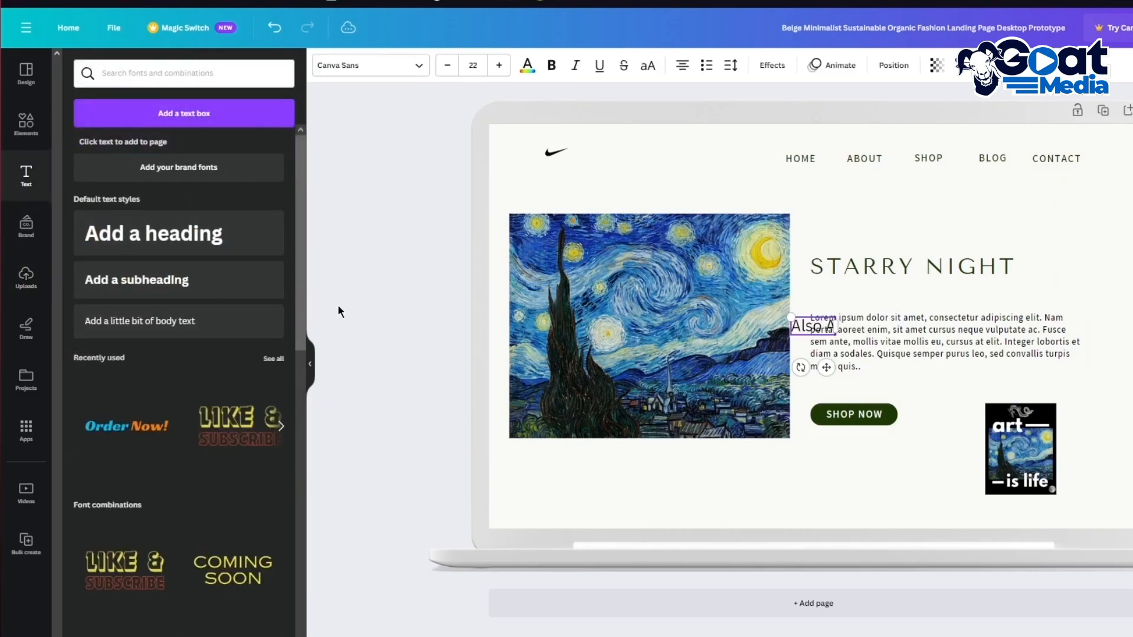
pyautogui.write('valaible!')
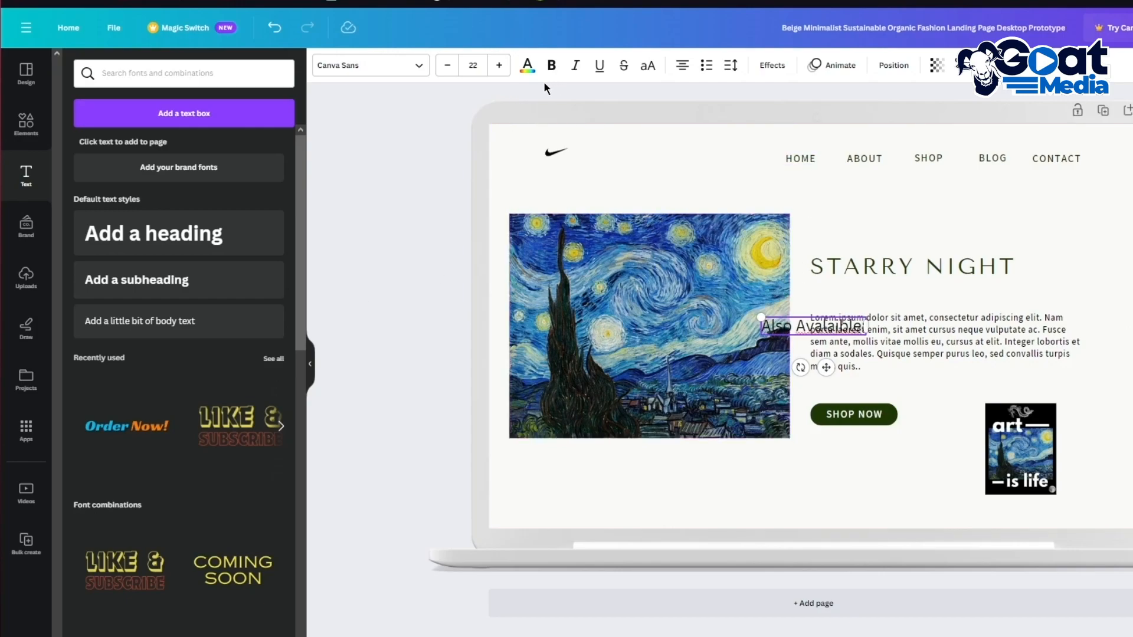
pyautogui.moveTo(815, 325)
pyautogui.mouseDown()
pyautogui.moveTo(838, 326)
pyautogui.moveTo(818, 326)
pyautogui.moveTo(938, 416)
pyautogui.mouseUp()
pyautogui.click(448, 66)
pyautogui.click(447, 66)
pyautogui.click(448, 66)
pyautogui.click(447, 66)
pyautogui.click(448, 66)
pyautogui.click(448, 65)
pyautogui.click(448, 66)
pyautogui.moveTo(942, 455); pyautogui.dragTo(960, 488)
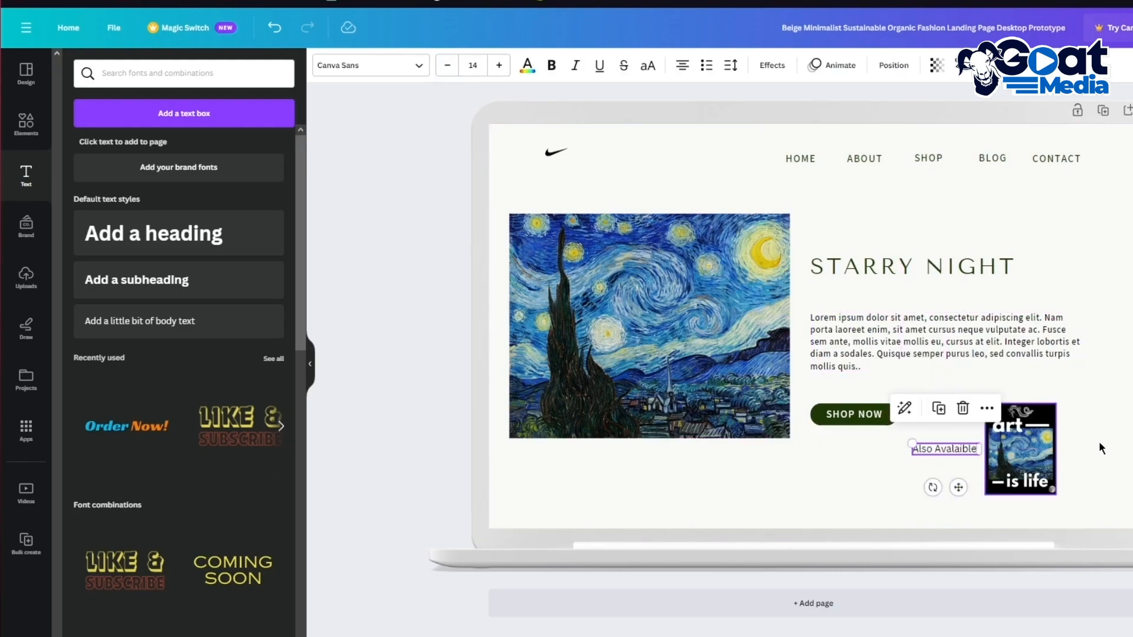
pyautogui.click(1121, 472)
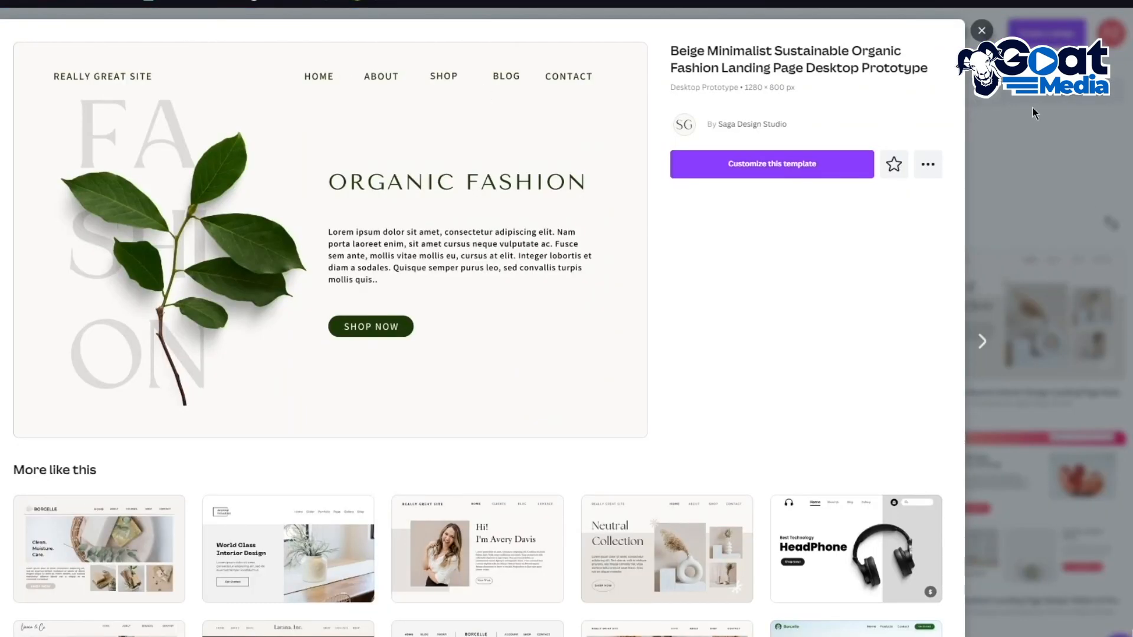
# Step: Add a blank second page and fill its background solid black
pyautogui.click(1035, 132)
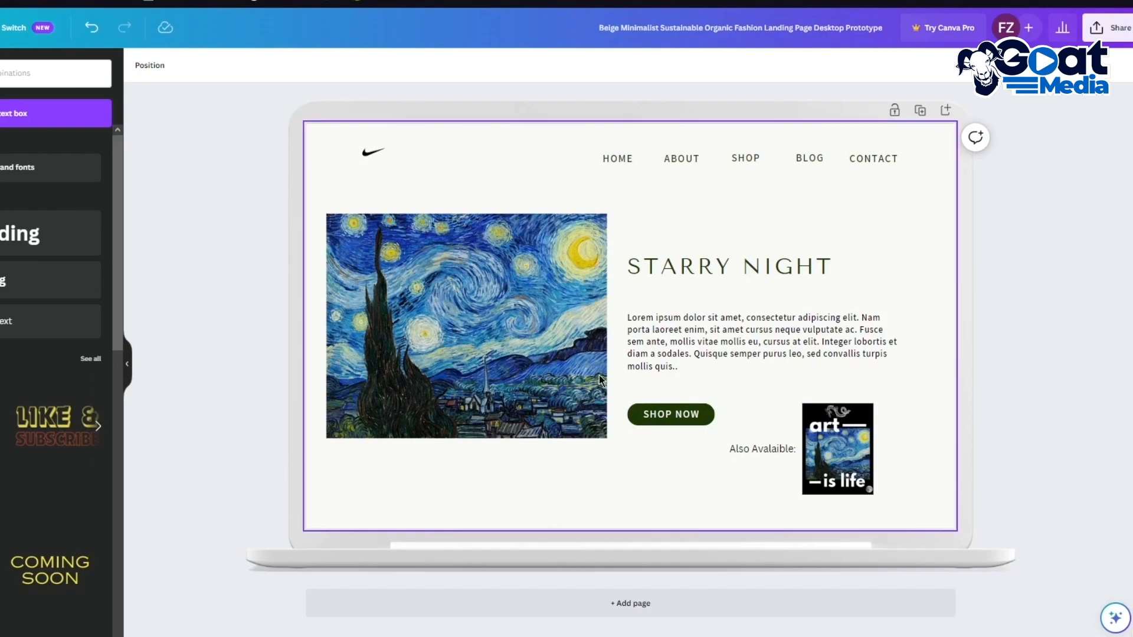
pyautogui.click(675, 603)
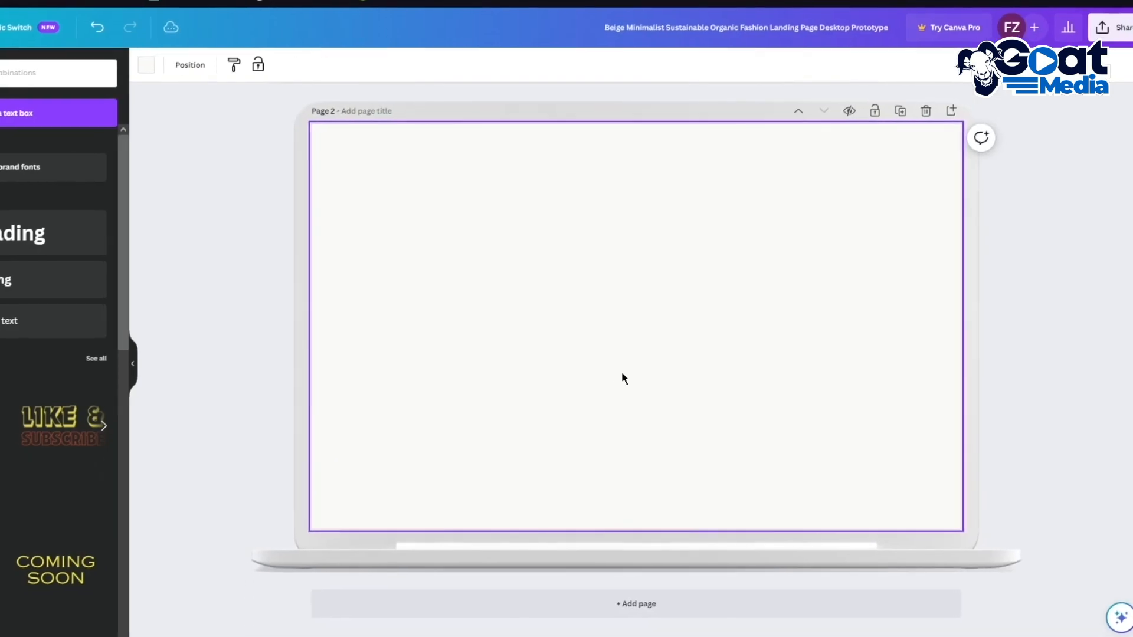
pyautogui.click(143, 65)
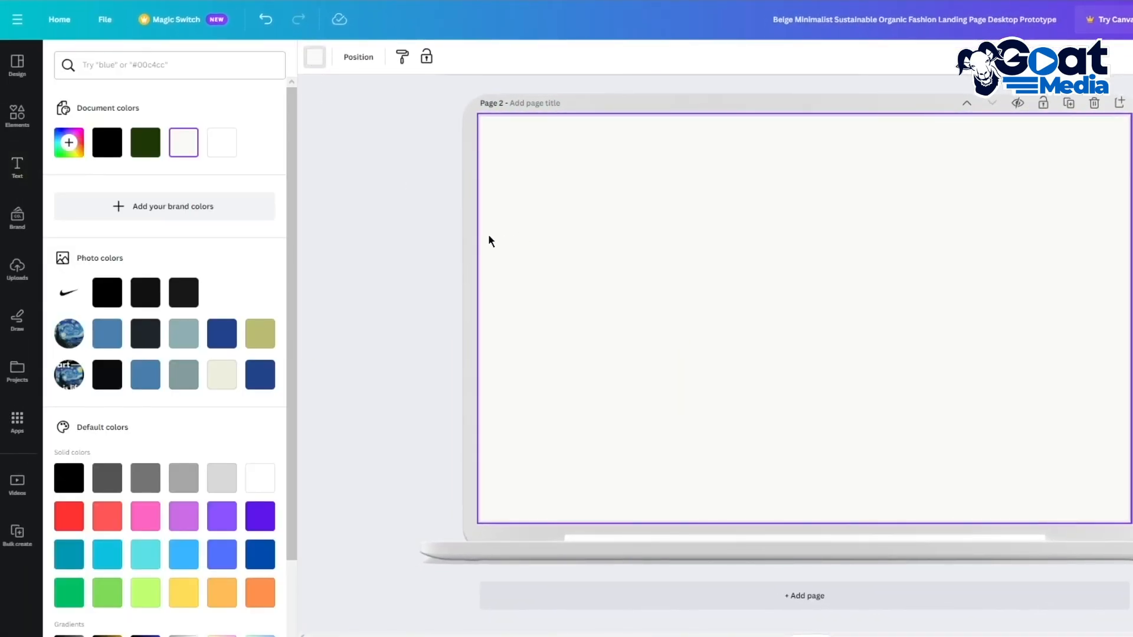
pyautogui.click(221, 142)
pyautogui.click(364, 172)
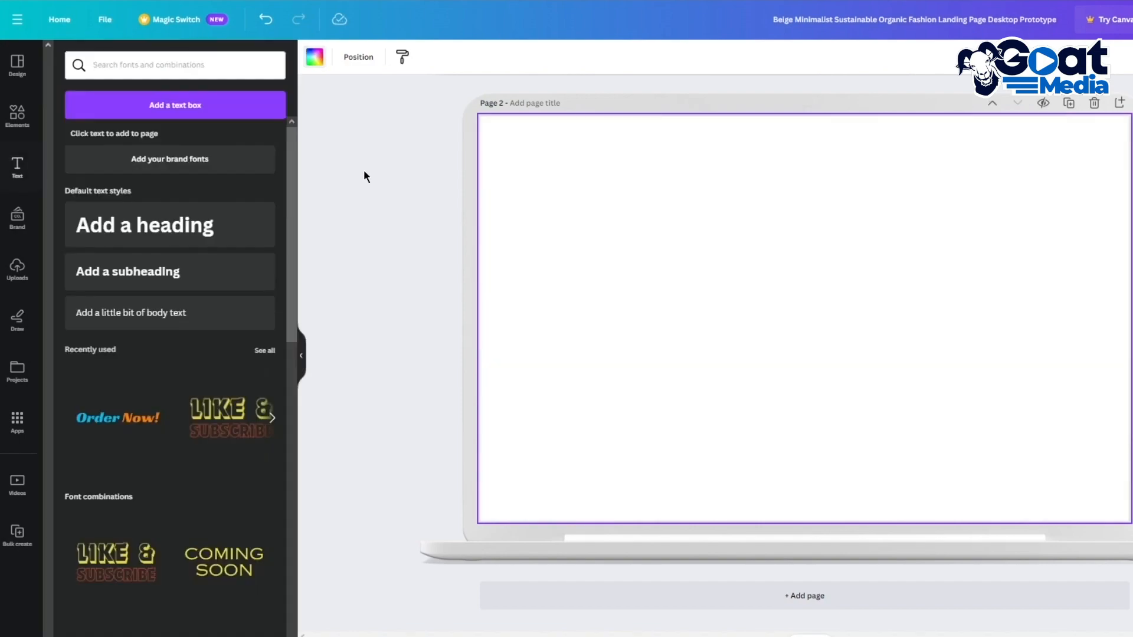
pyautogui.click(310, 63)
pyautogui.click(141, 142)
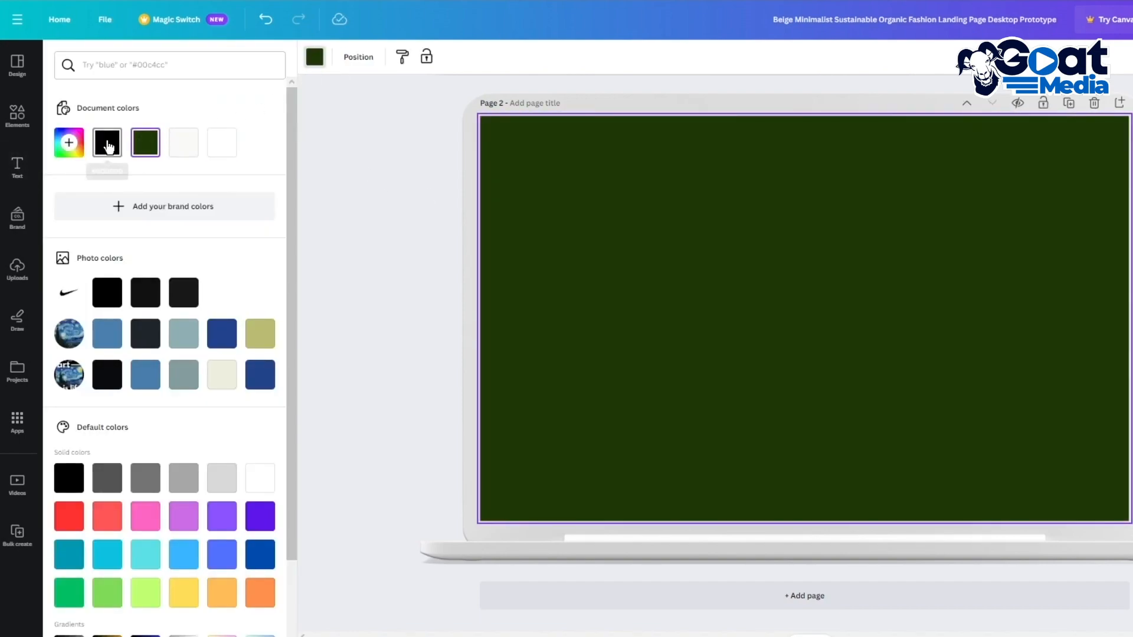
pyautogui.click(108, 147)
pyautogui.click(72, 142)
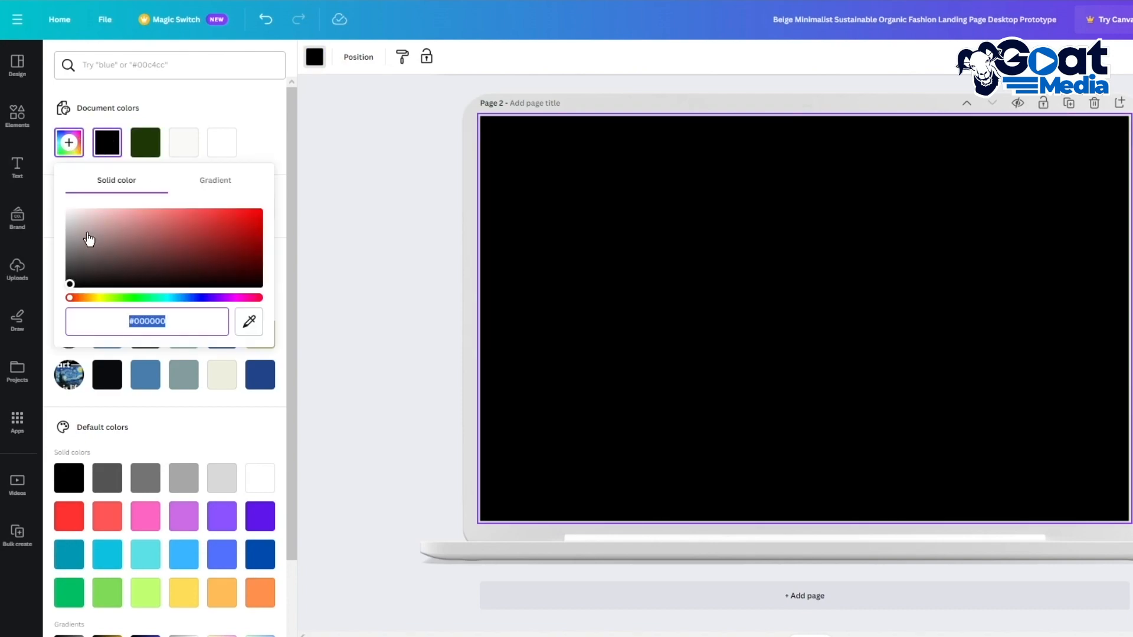
pyautogui.click(314, 171)
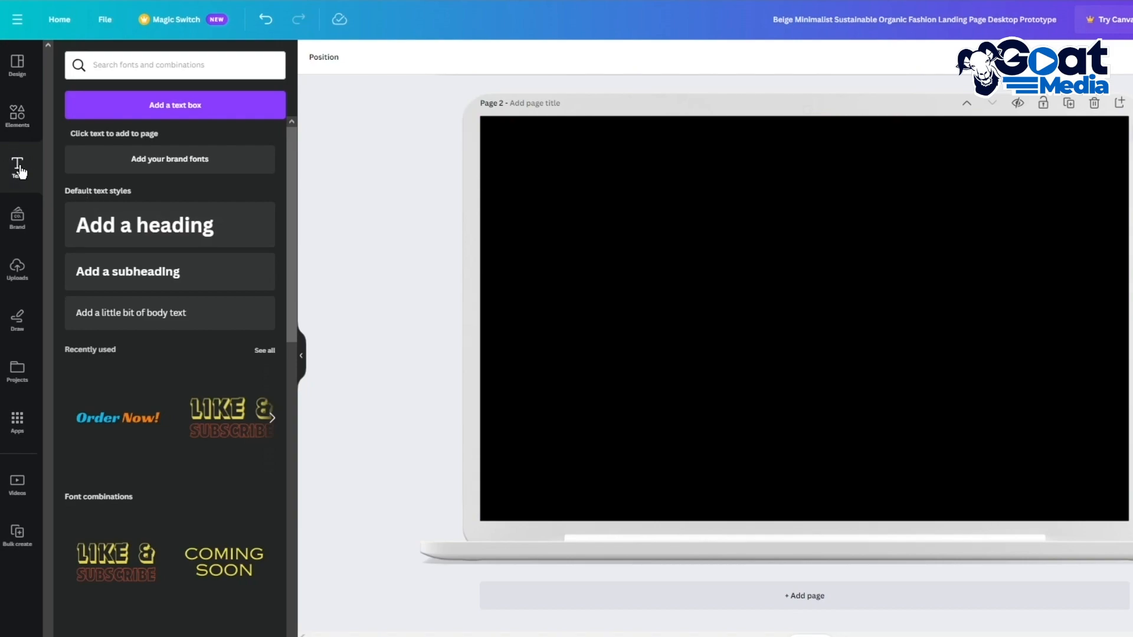
# Step: Add a HOME text label near the top right of the black page
pyautogui.click(128, 64)
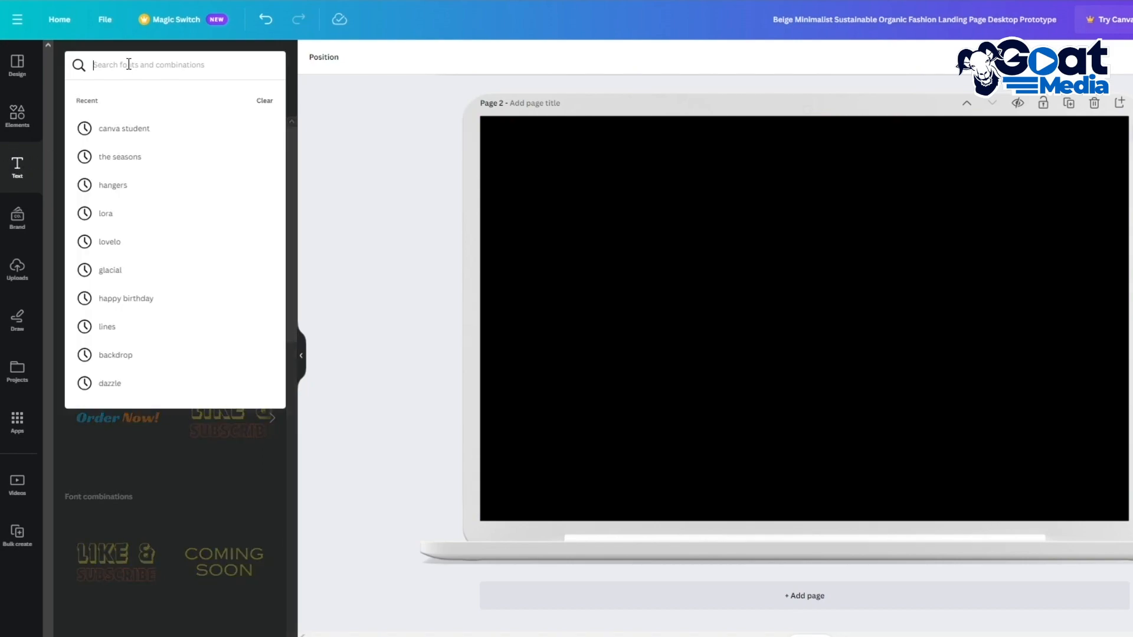
pyautogui.click(211, 241)
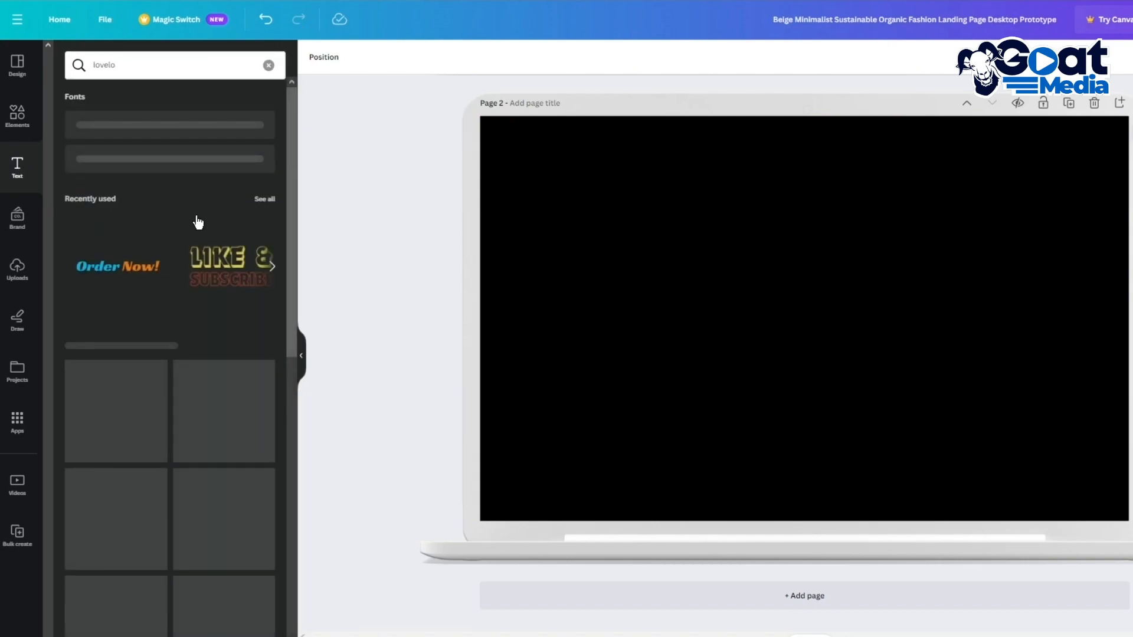
pyautogui.click(269, 65)
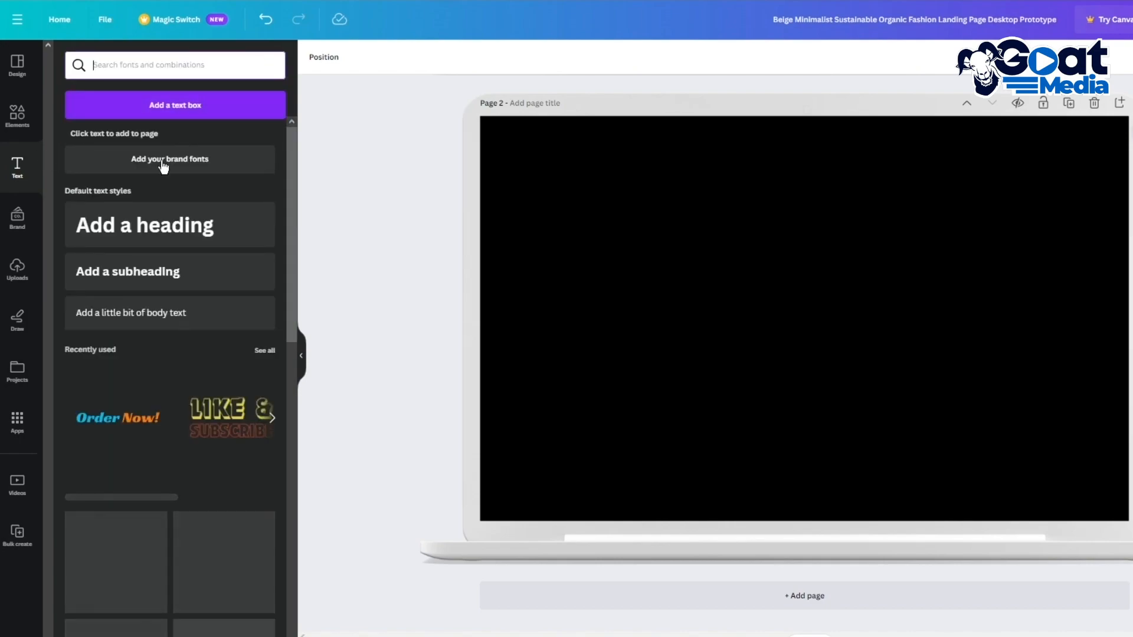
pyautogui.click(137, 313)
pyautogui.write('HOME')
pyautogui.moveTo(817, 359); pyautogui.dragTo(888, 196)
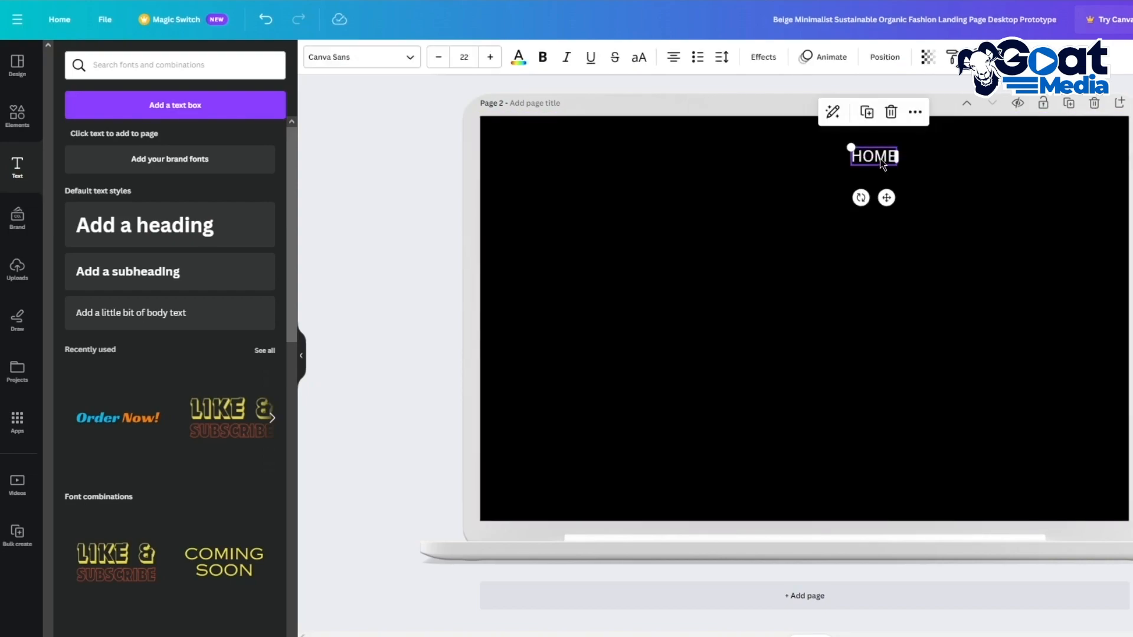
# Step: Duplicate the HOME label into a CATALOGUE label beside it
pyautogui.hotkey('ctrl', 'd')
pyautogui.click(926, 220)
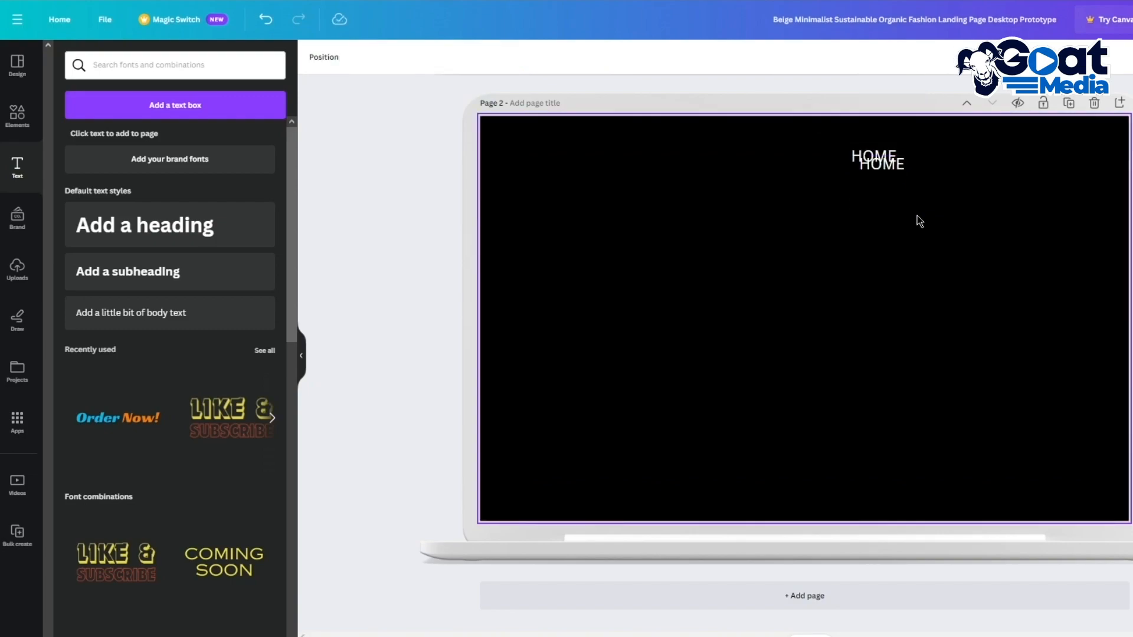
pyautogui.moveTo(899, 170); pyautogui.dragTo(973, 163)
pyautogui.doubleClick(956, 156)
pyautogui.hotkey('ctrl', 'c')
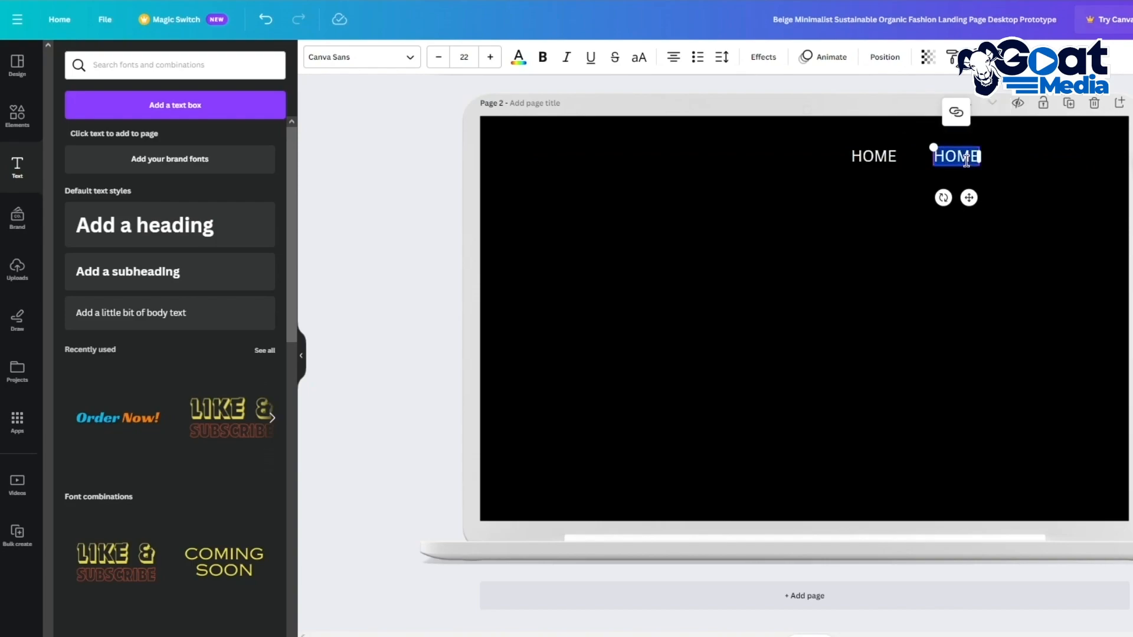
pyautogui.write('C')
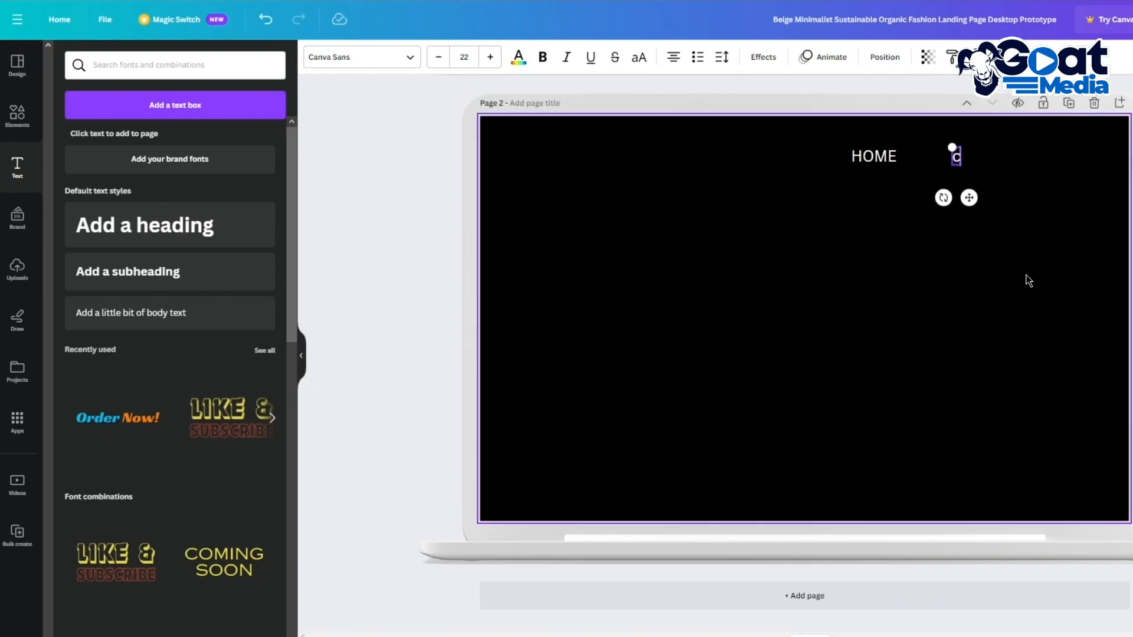
pyautogui.write('ATALOGUE')
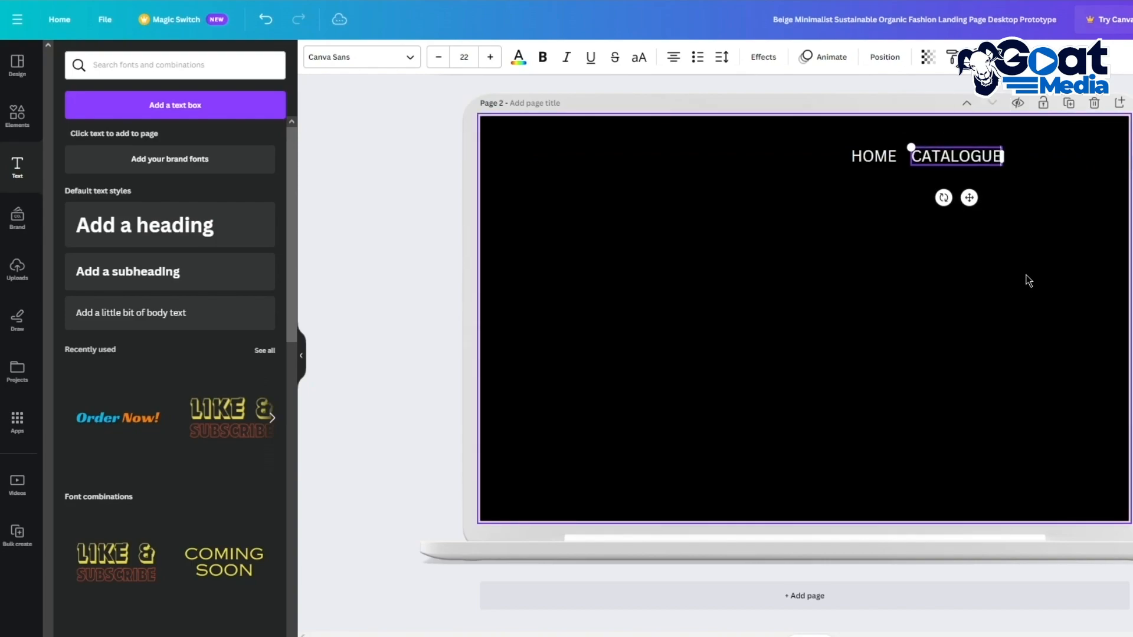
pyautogui.click(1029, 281)
pyautogui.click(949, 156)
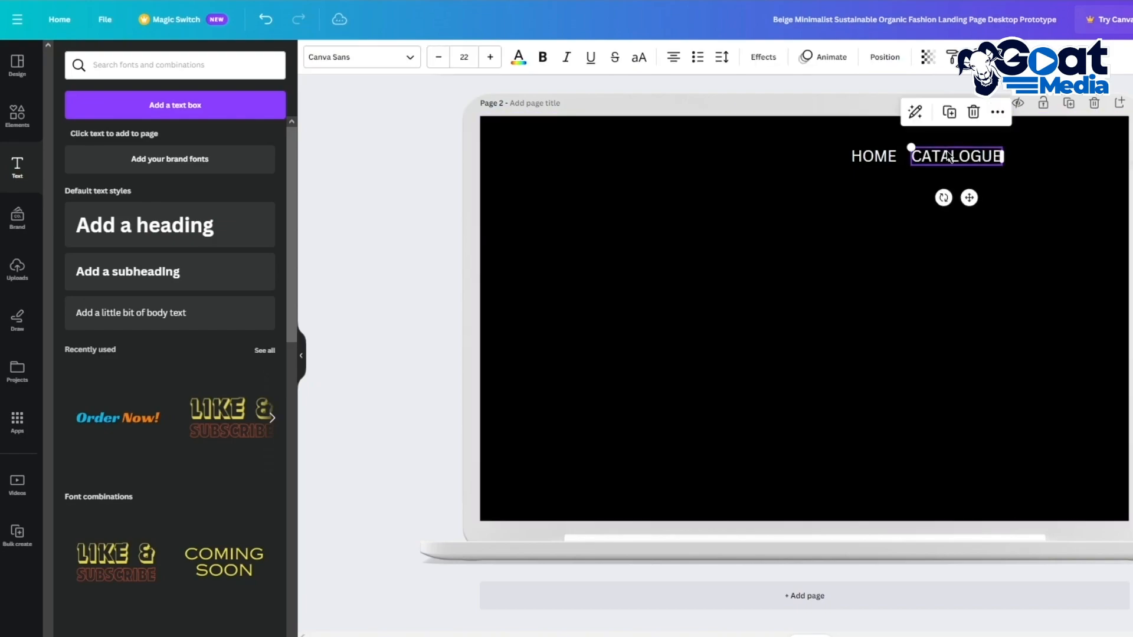
# Step: Add ABOUT and HELP copies to the right, completing the navigation row
pyautogui.hotkey('ctrl', 'v')
pyautogui.moveTo(893, 208); pyautogui.dragTo(1052, 198)
pyautogui.doubleClick(1031, 152)
pyautogui.write('ABOUT')
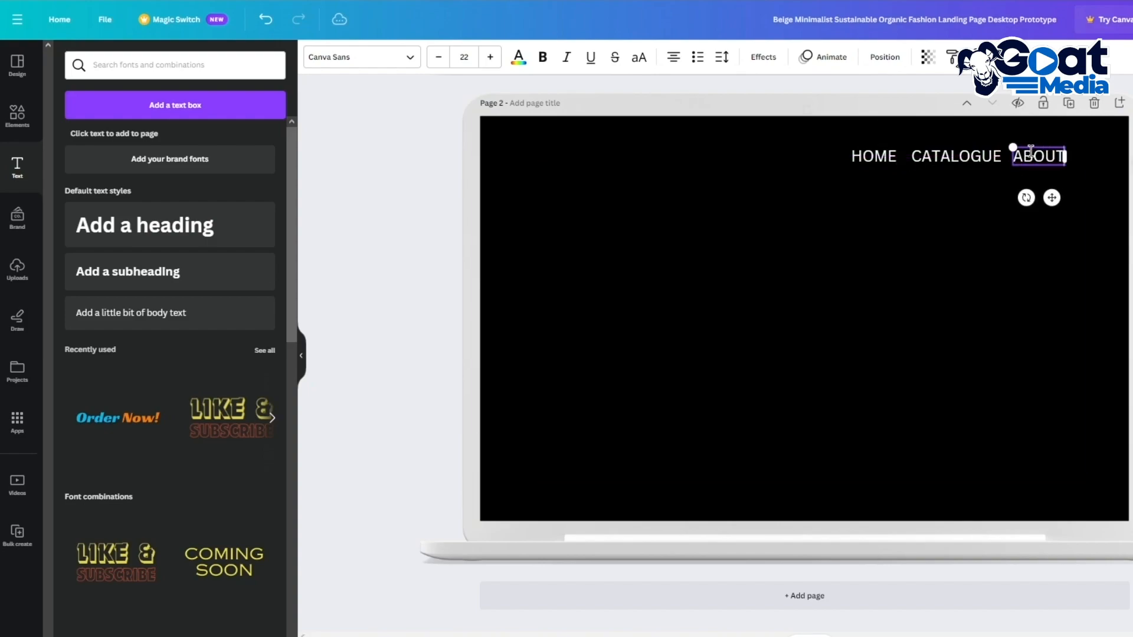
pyautogui.click(1027, 236)
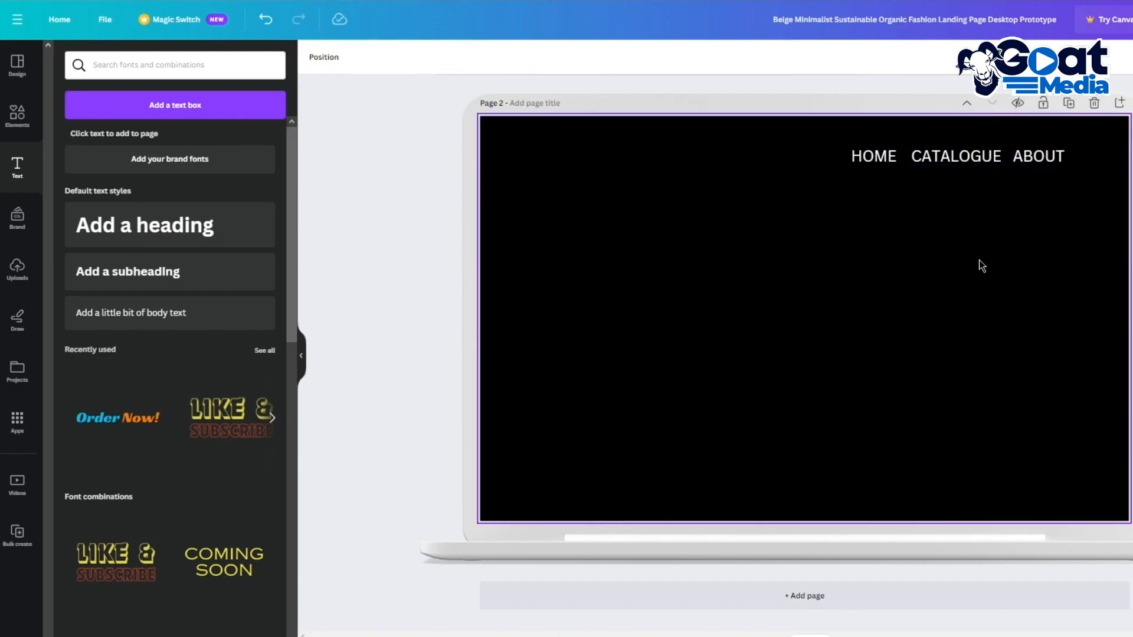
pyautogui.hotkey('ctrl', 'v')
pyautogui.moveTo(885, 163); pyautogui.dragTo(1096, 150)
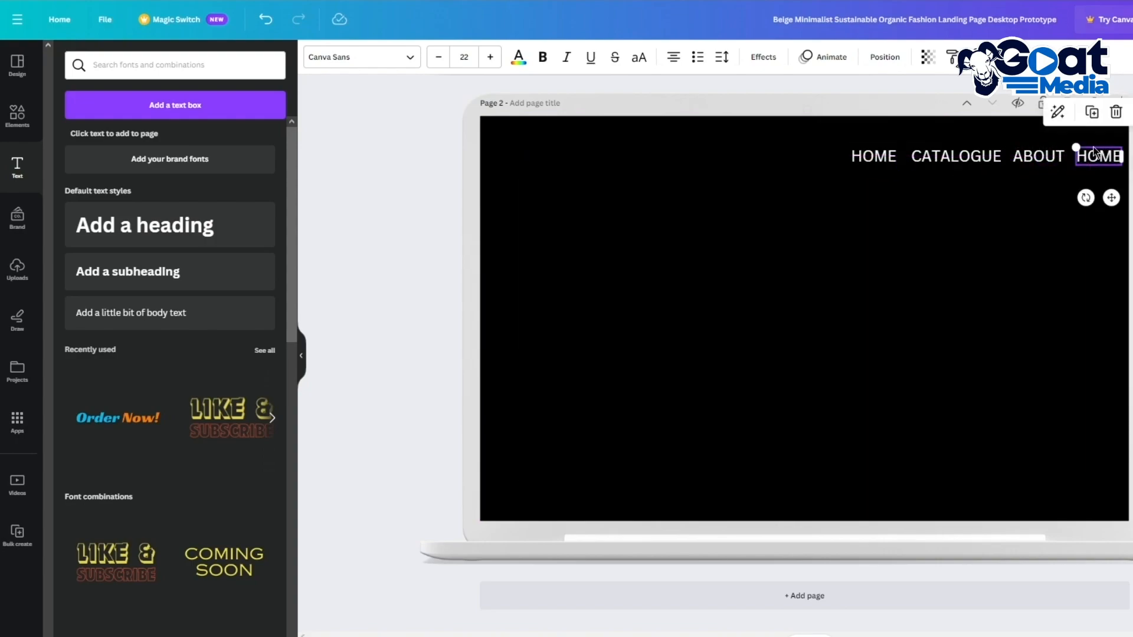
pyautogui.doubleClick(1099, 157)
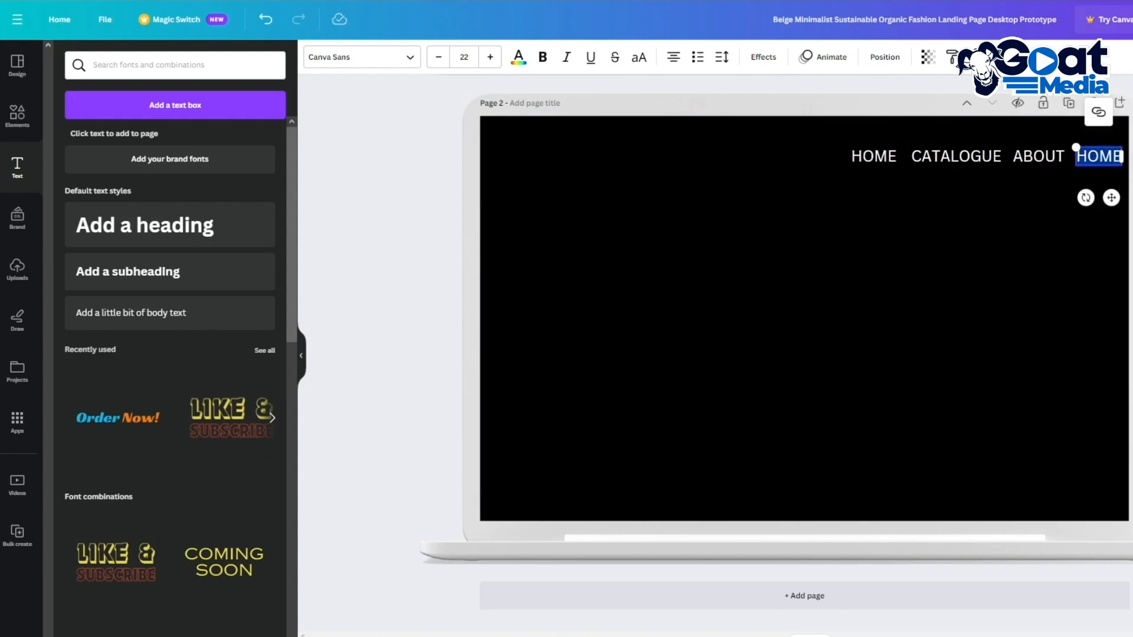
pyautogui.write('HELP')
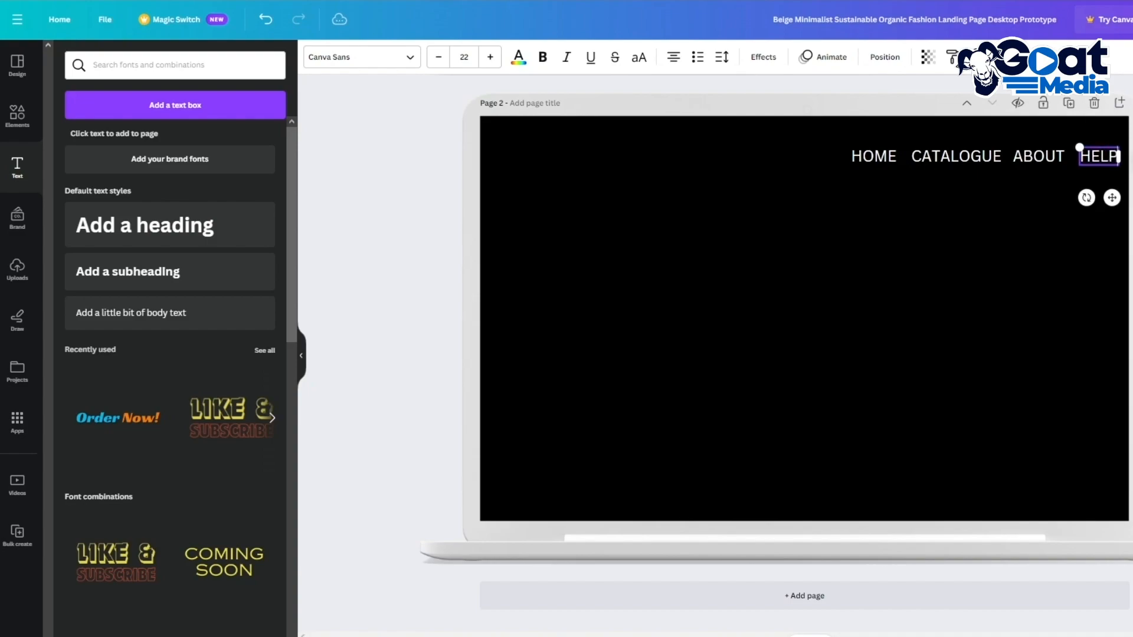
pyautogui.click(983, 288)
# Step: Reduce the four navigation labels to font size 15 and shift them left
pyautogui.moveTo(830, 169); pyautogui.dragTo(1107, 152)
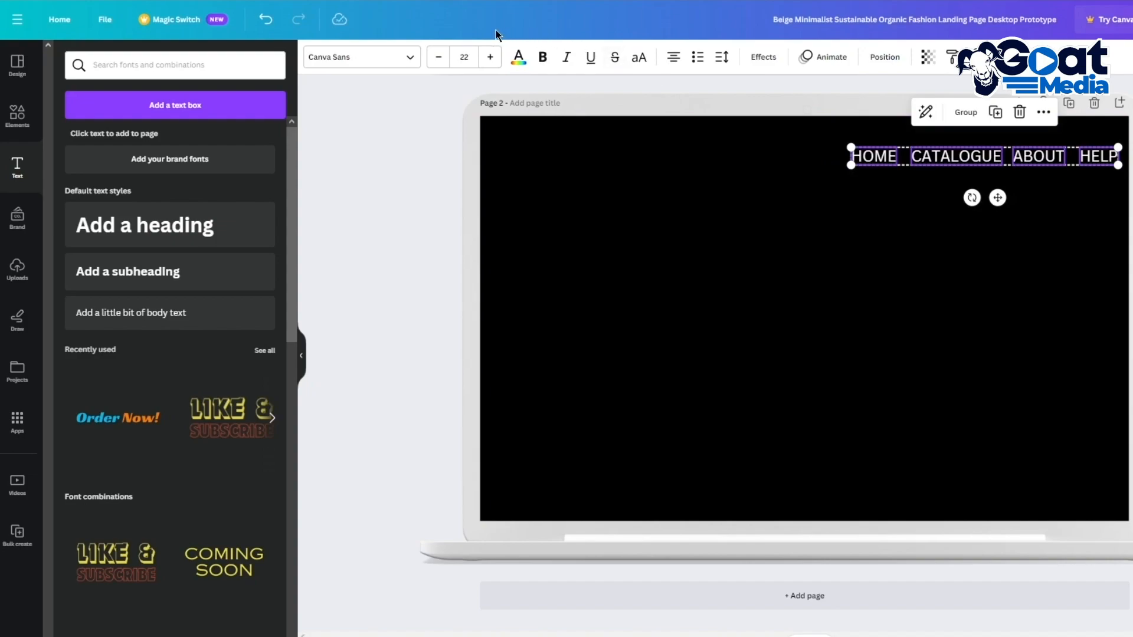
pyautogui.click(444, 57)
pyautogui.click(443, 57)
pyautogui.click(444, 56)
pyautogui.click(444, 57)
pyautogui.click(444, 57)
pyautogui.click(445, 56)
pyautogui.click(446, 56)
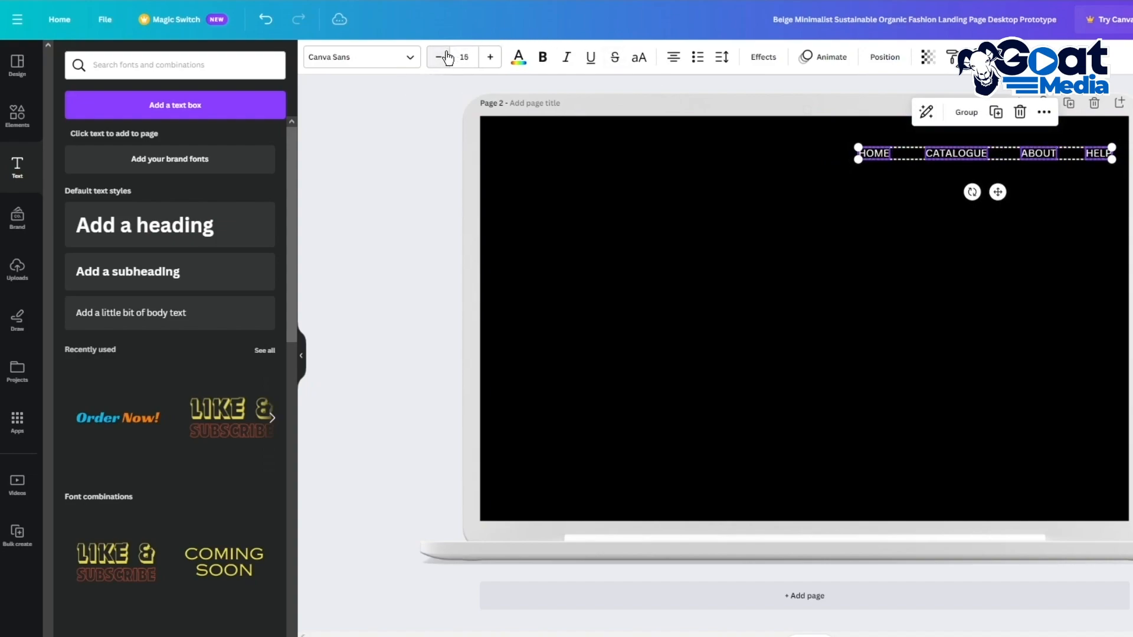
pyautogui.moveTo(997, 191); pyautogui.dragTo(947, 182)
pyautogui.click(1017, 187)
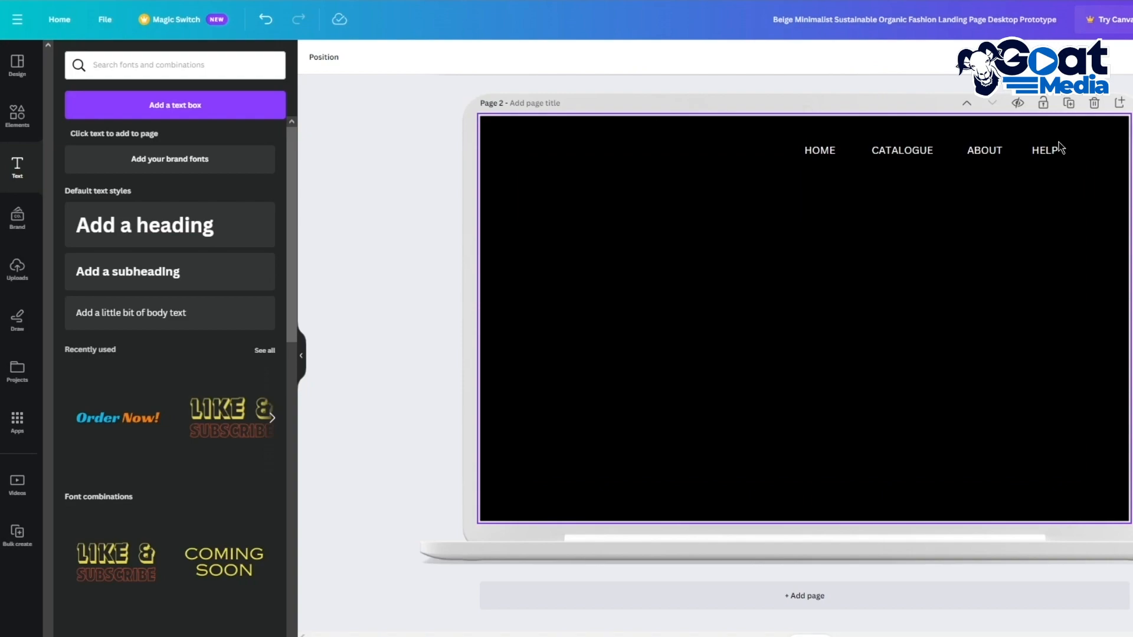
# Step: Add a white circled user icon from a 'USER' graphics search, shrunk beside HELP
pyautogui.click(17, 114)
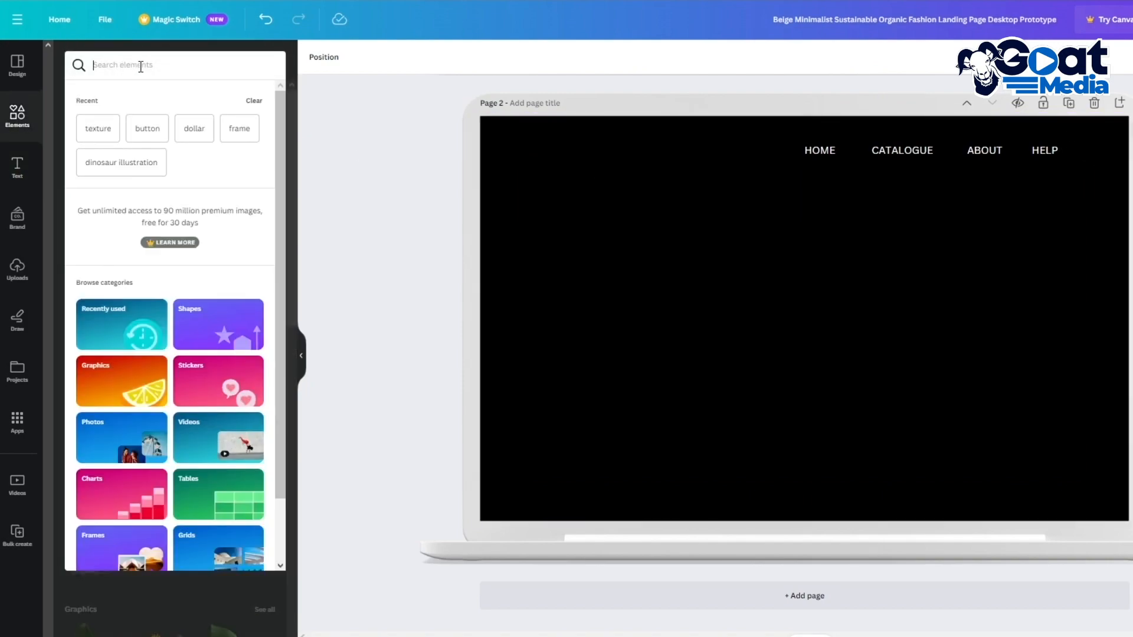
pyautogui.click(141, 66)
pyautogui.write('USER')
pyautogui.press('Return')
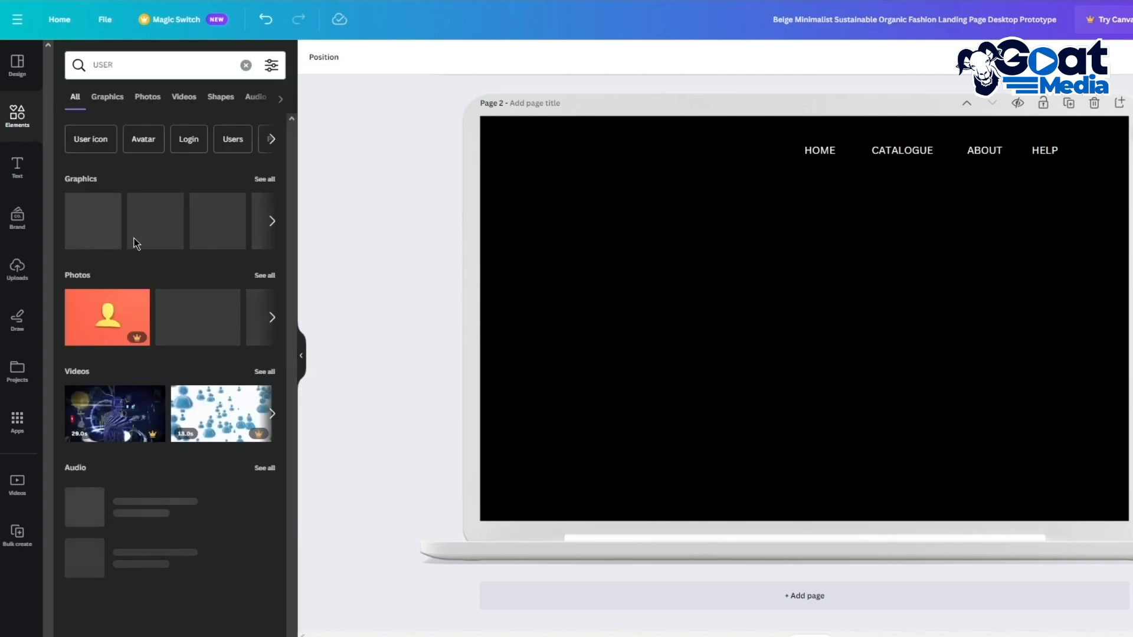
pyautogui.click(260, 178)
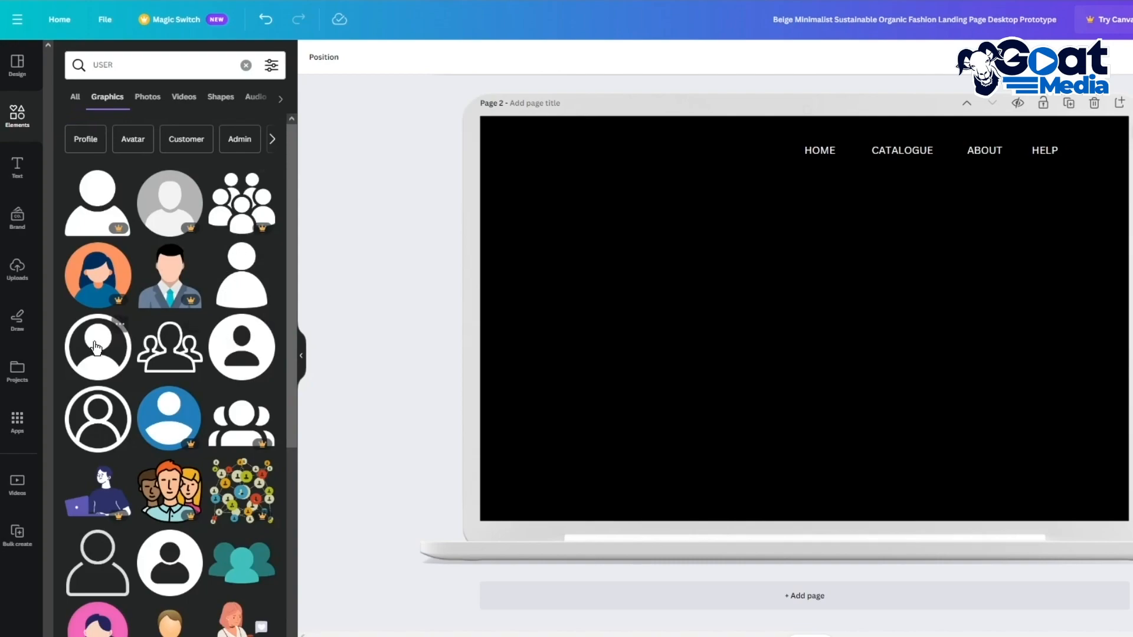
pyautogui.click(231, 343)
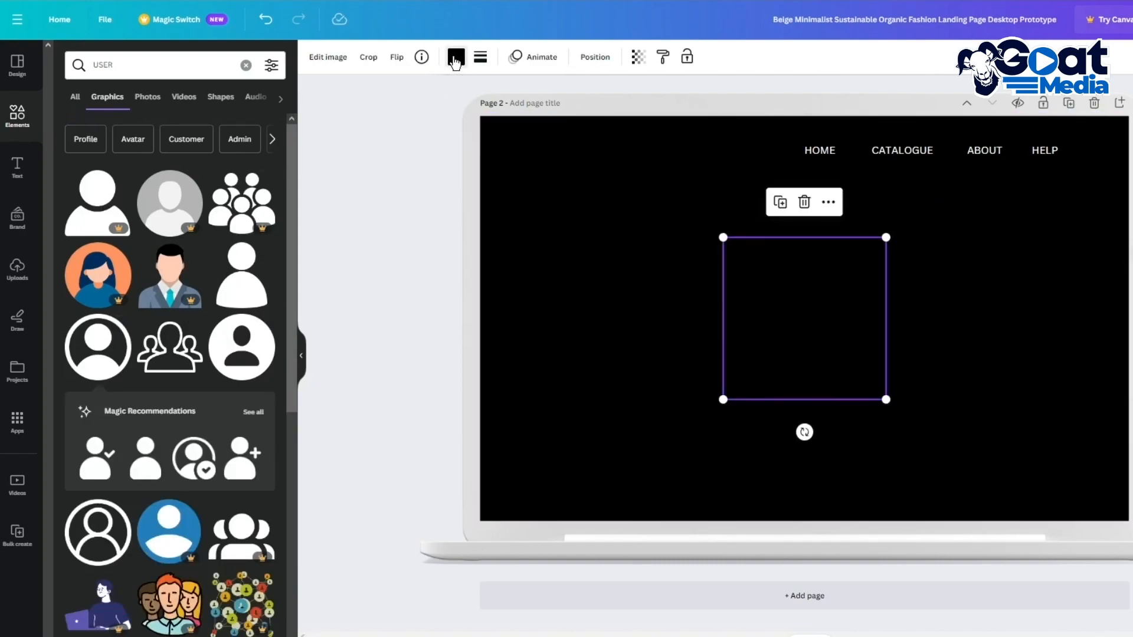
pyautogui.click(456, 58)
pyautogui.click(222, 142)
pyautogui.moveTo(887, 238); pyautogui.dragTo(1107, 148)
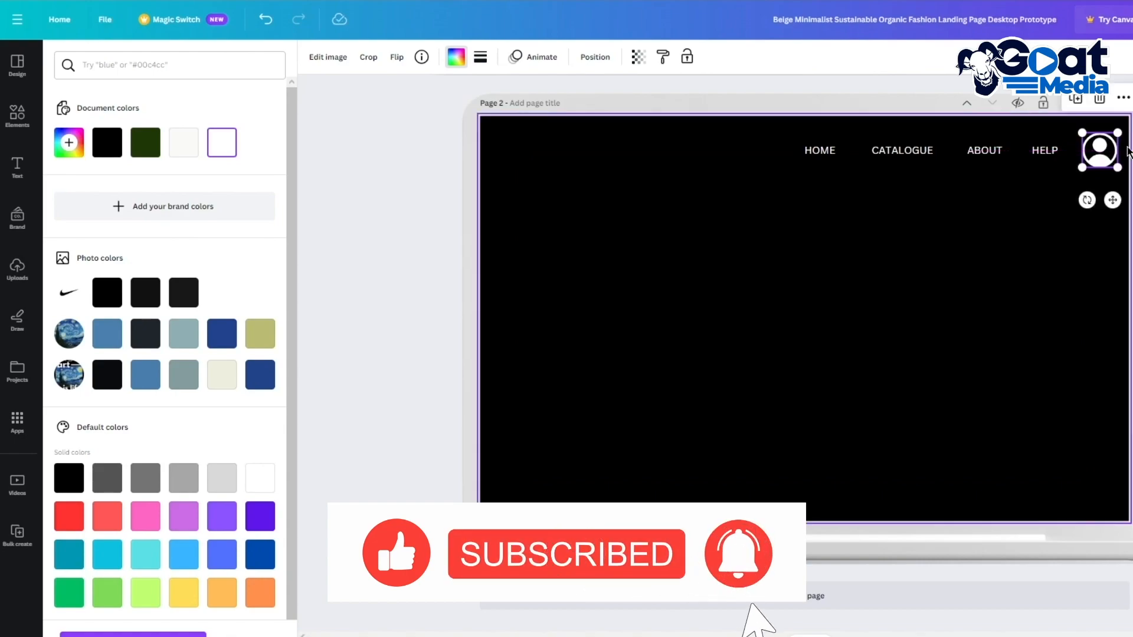
pyautogui.click(1132, 155)
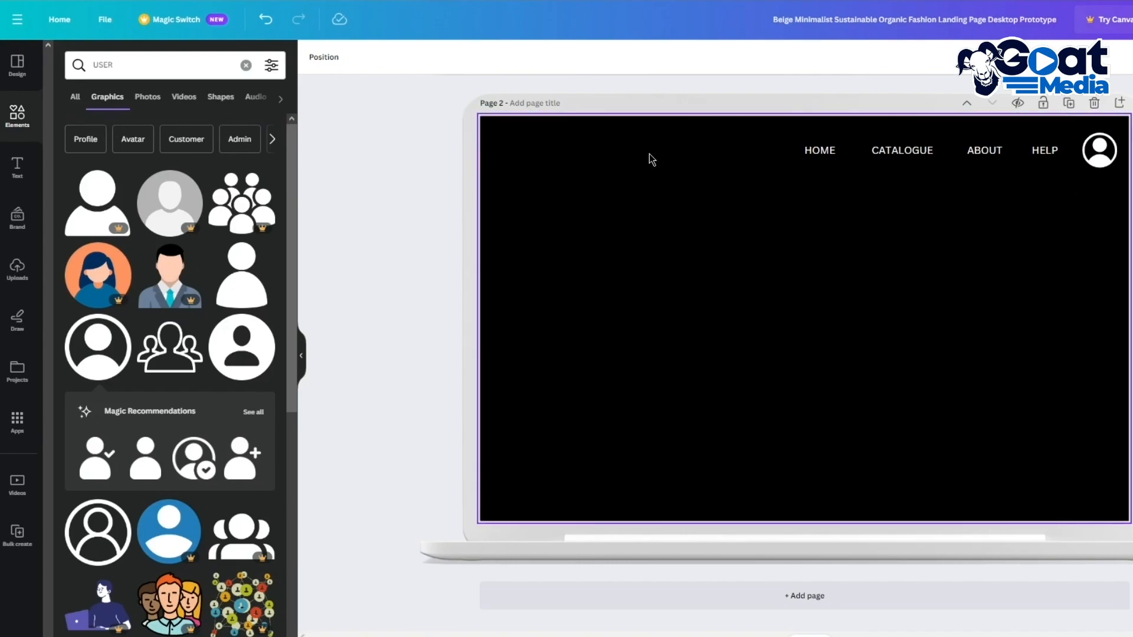
# Step: Add the uploaded Parental Advisory image, shrunk, in the page's top-left corner
pyautogui.click(17, 269)
pyautogui.scroll(-12, 182, 255)
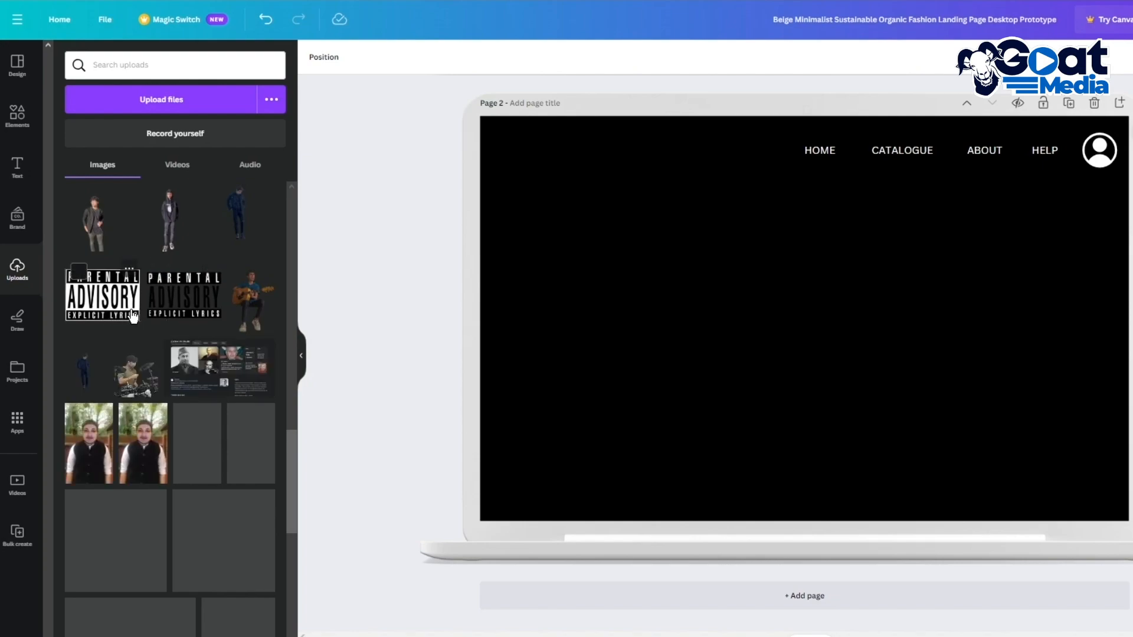
pyautogui.click(116, 316)
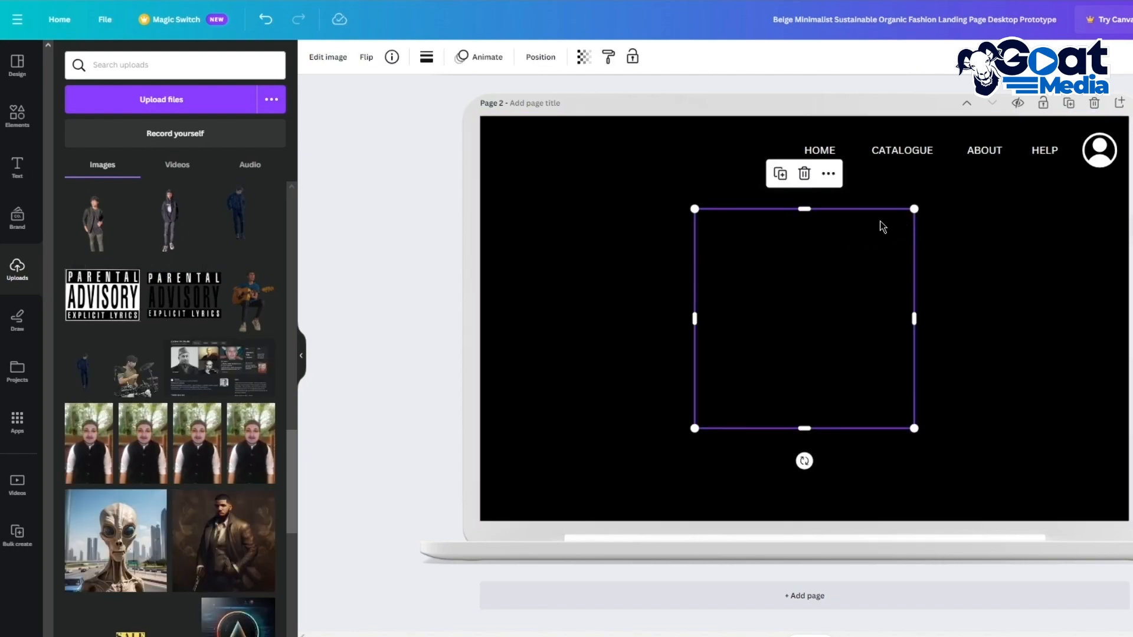
pyautogui.moveTo(913, 211); pyautogui.dragTo(543, 160)
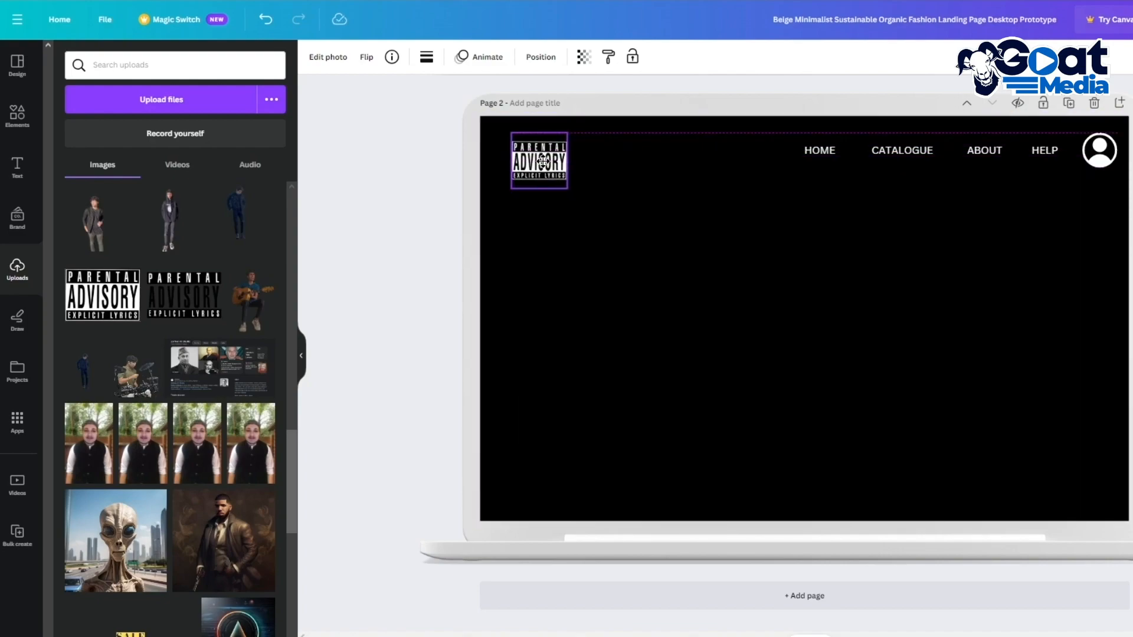
pyautogui.click(427, 198)
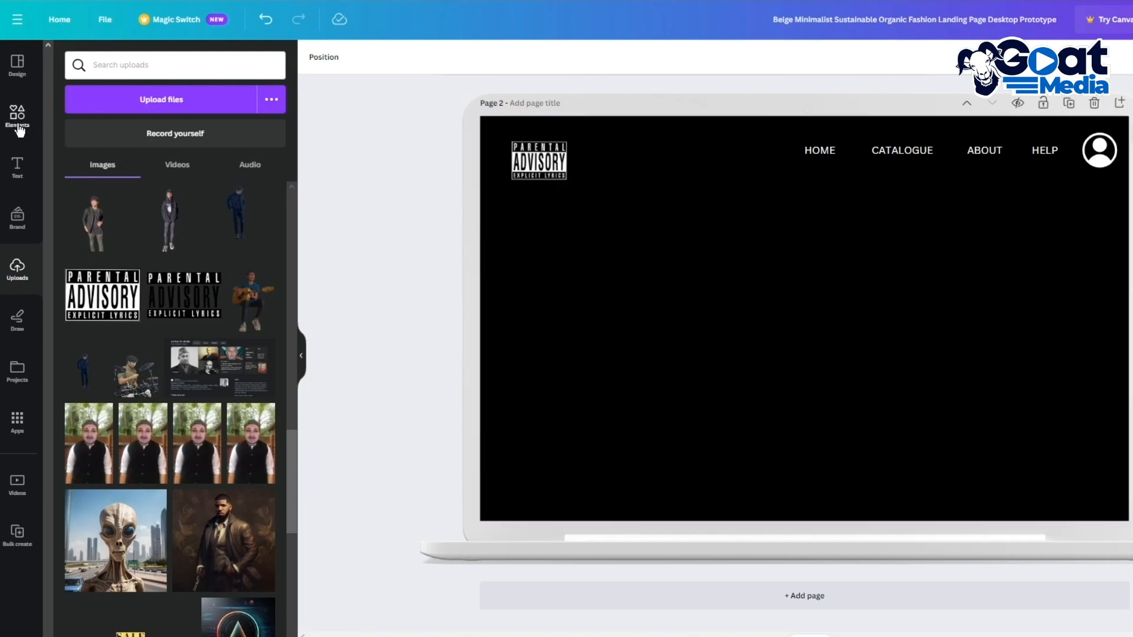
# Step: Place the uploaded Starry Night painting on the left side, below the logo
pyautogui.scroll(10, 187, 235)
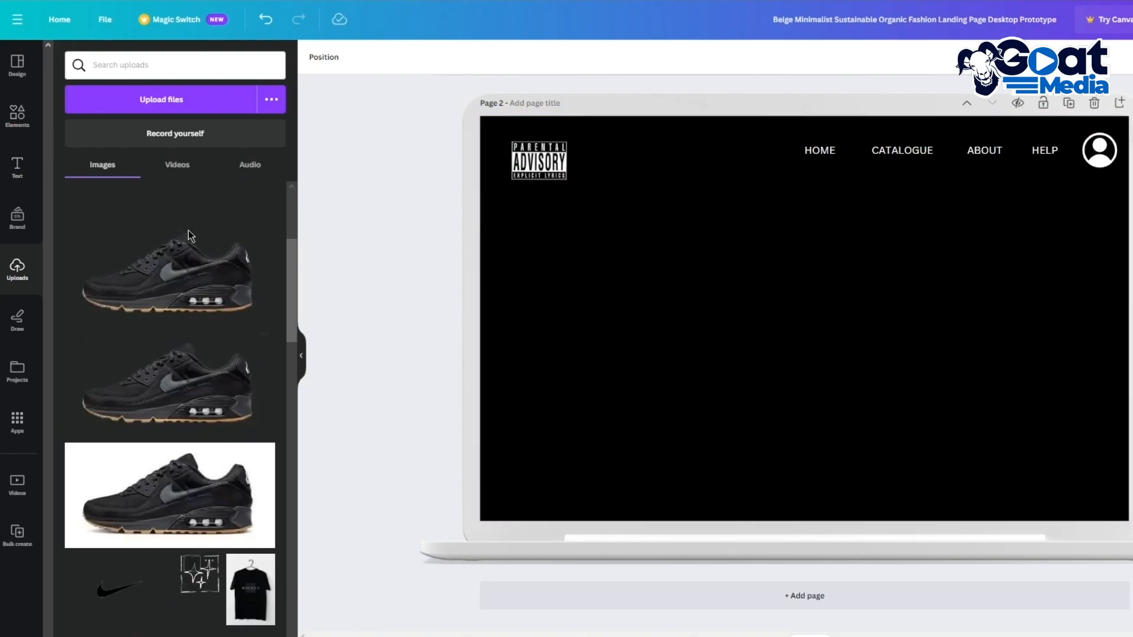
pyautogui.click(230, 428)
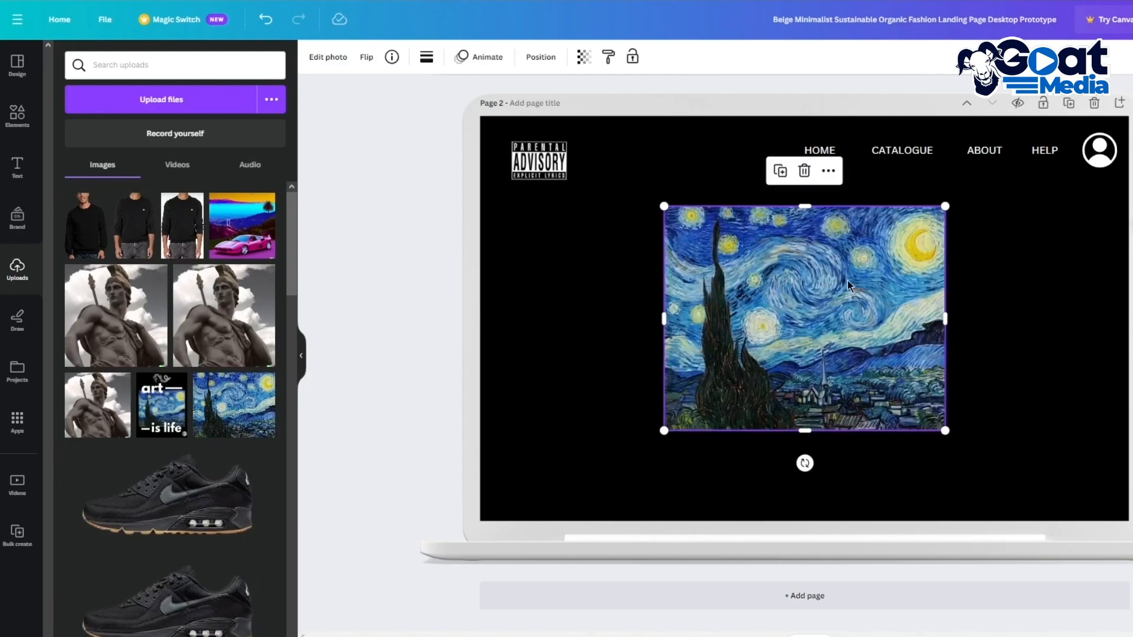
pyautogui.moveTo(841, 284); pyautogui.dragTo(688, 308)
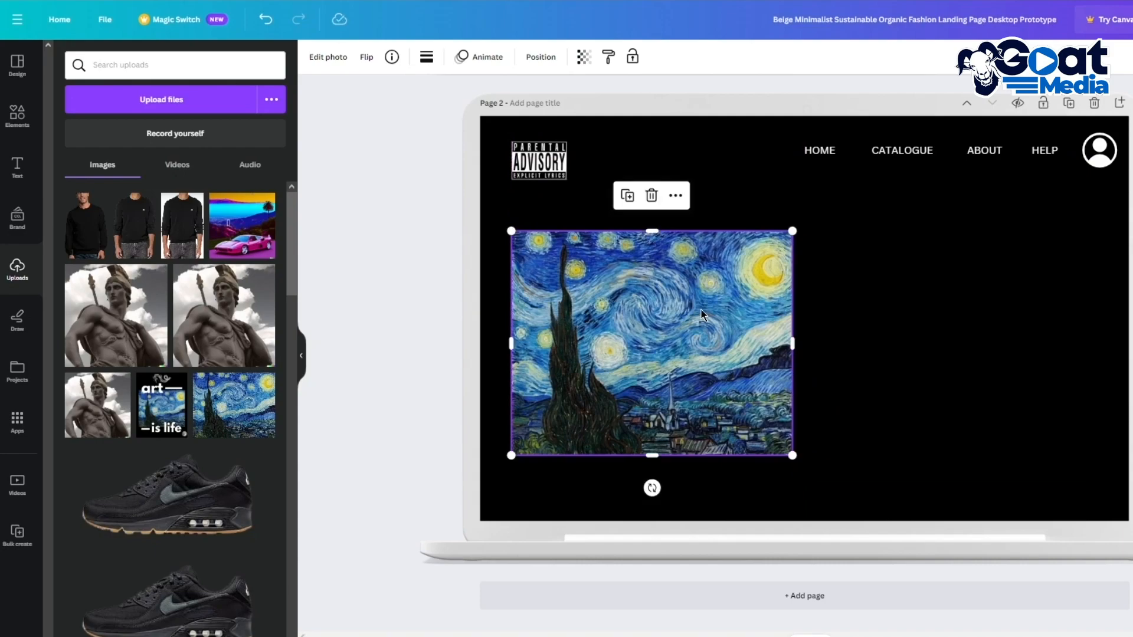
pyautogui.click(866, 187)
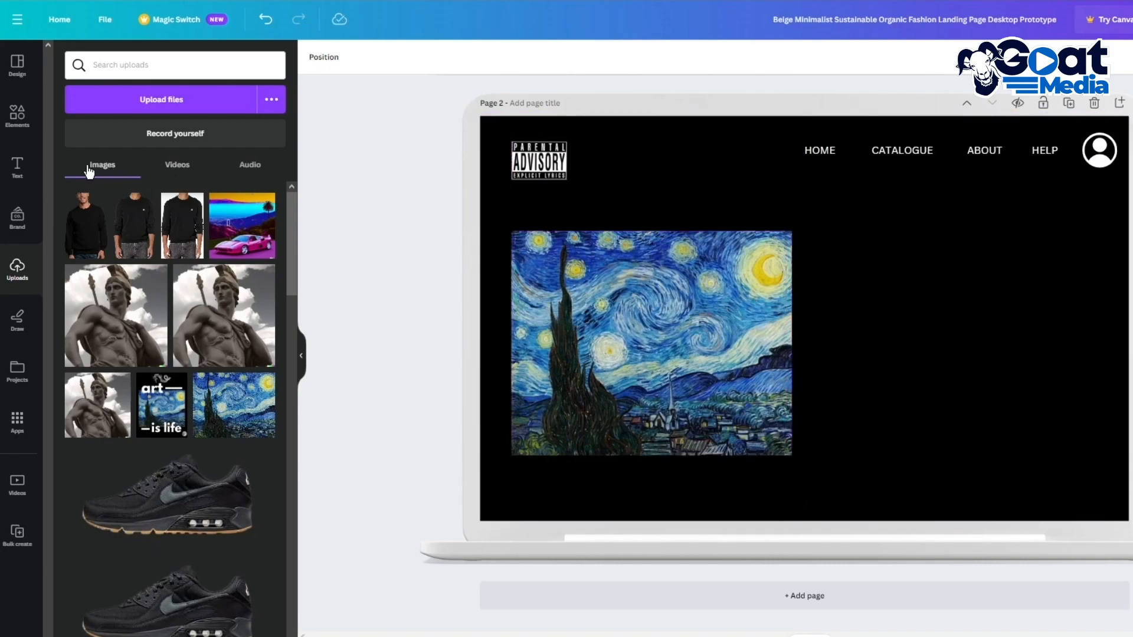
pyautogui.click(36, 174)
pyautogui.scroll(-4, 198, 353)
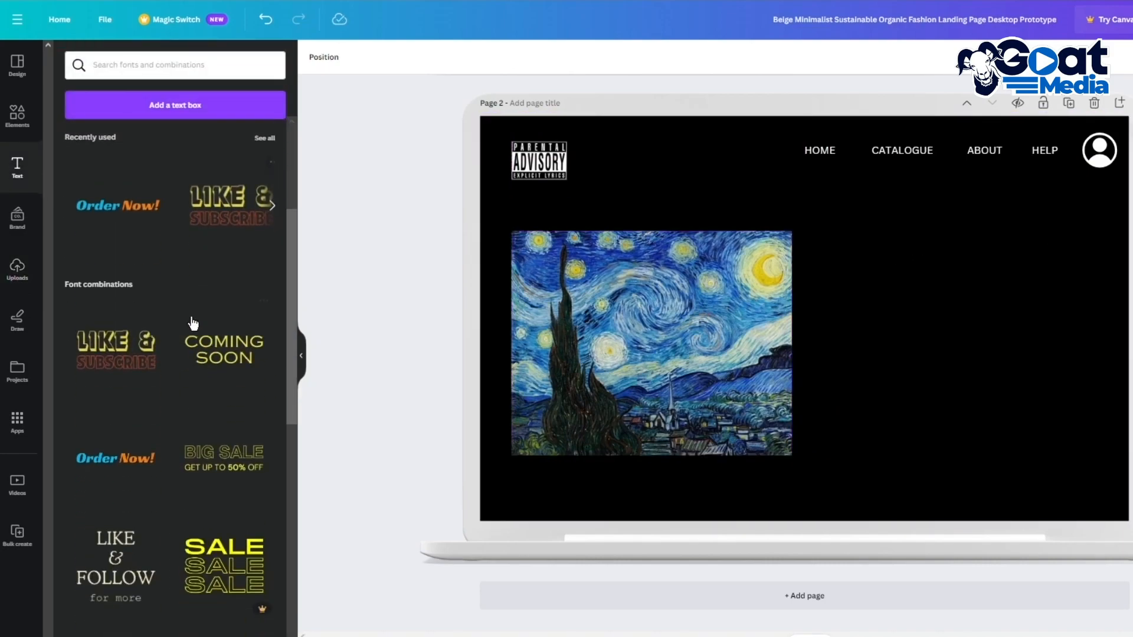
pyautogui.scroll(-3, 221, 299)
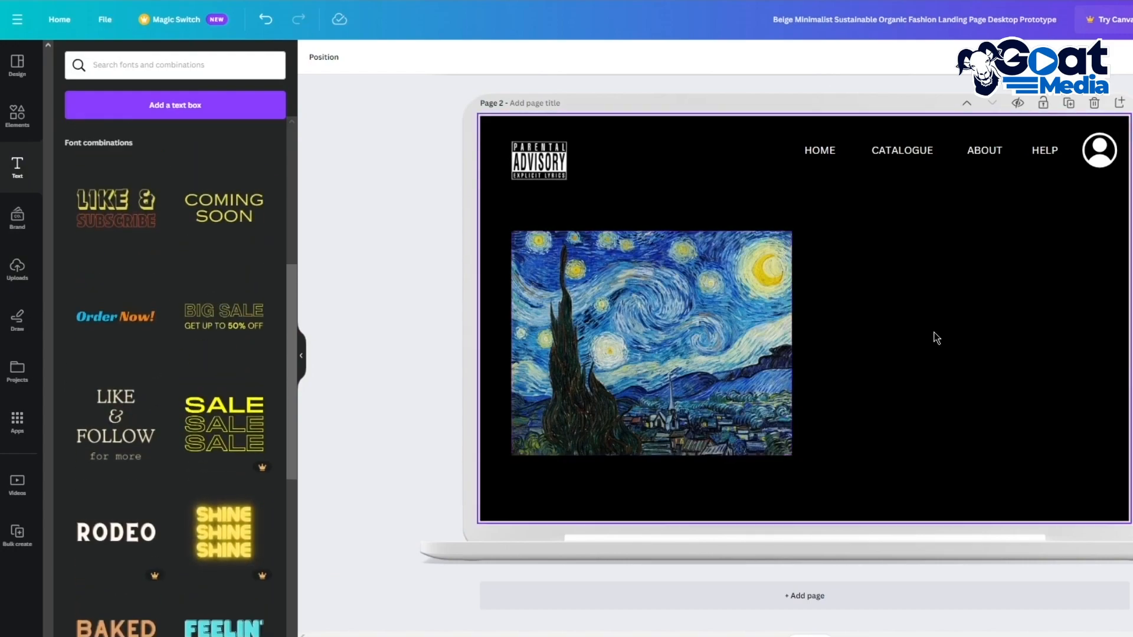
# Step: Add the LIKE & FOLLOW font combination and retype its heading as STARRY NIGHT on two lines
pyautogui.click(116, 425)
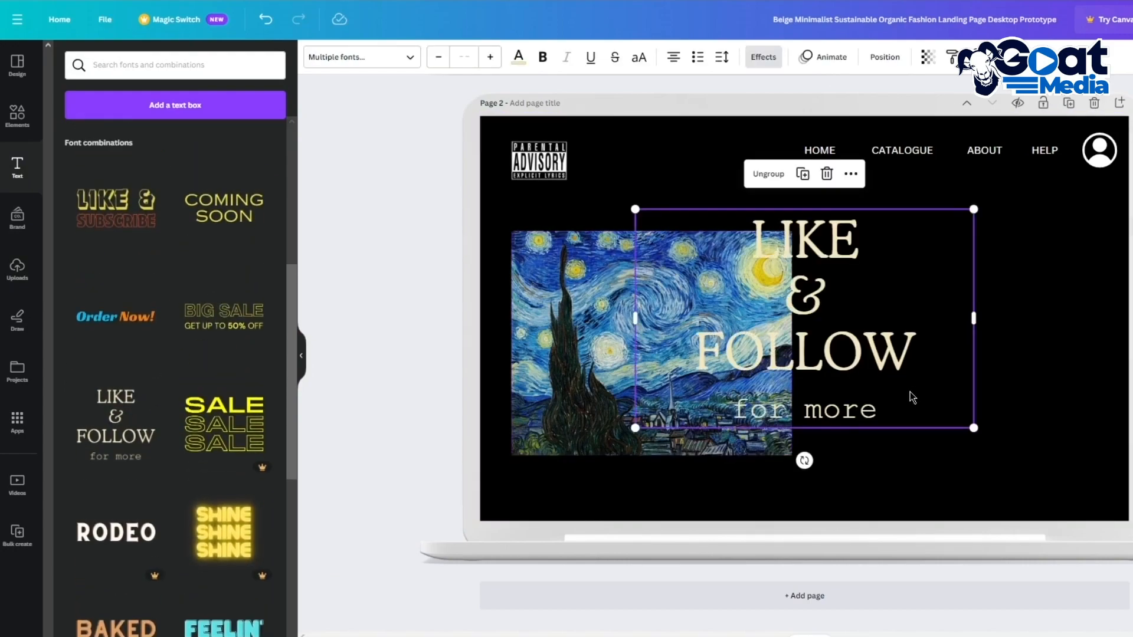
pyautogui.click(908, 418)
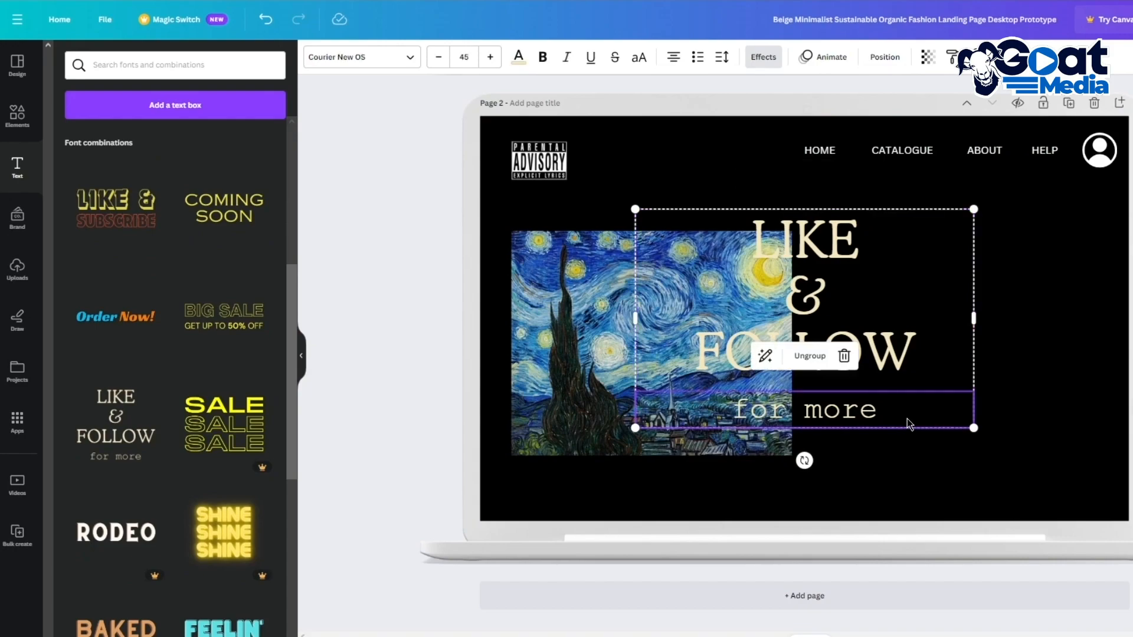
pyautogui.click(962, 356)
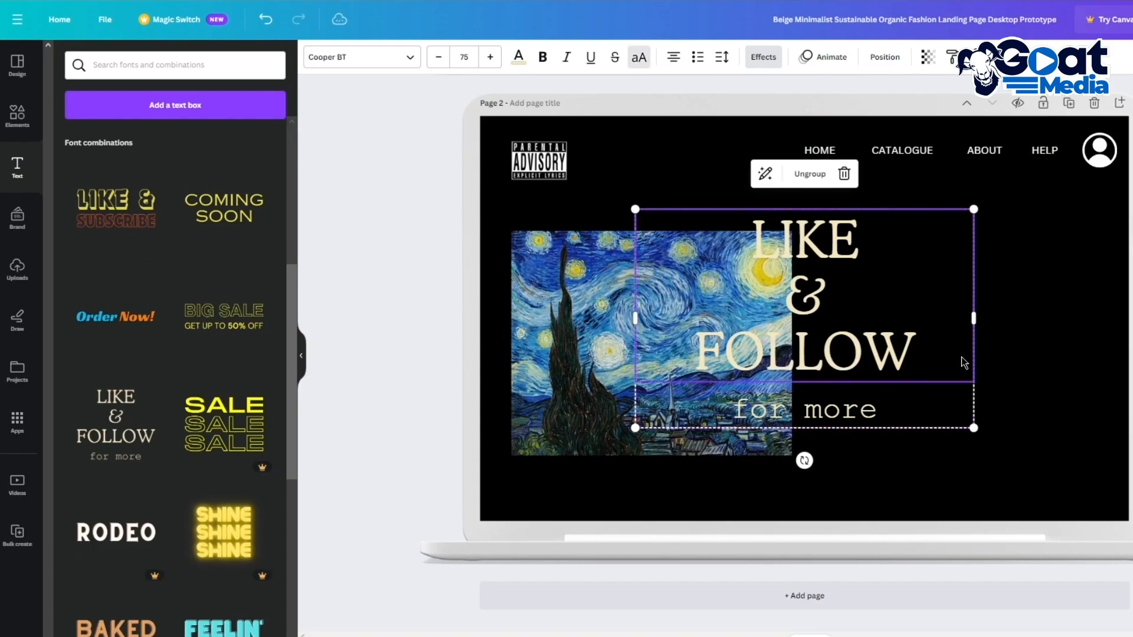
pyautogui.click(961, 357)
pyautogui.moveTo(954, 357); pyautogui.dragTo(686, 237)
pyautogui.write('STARRY NIGHT')
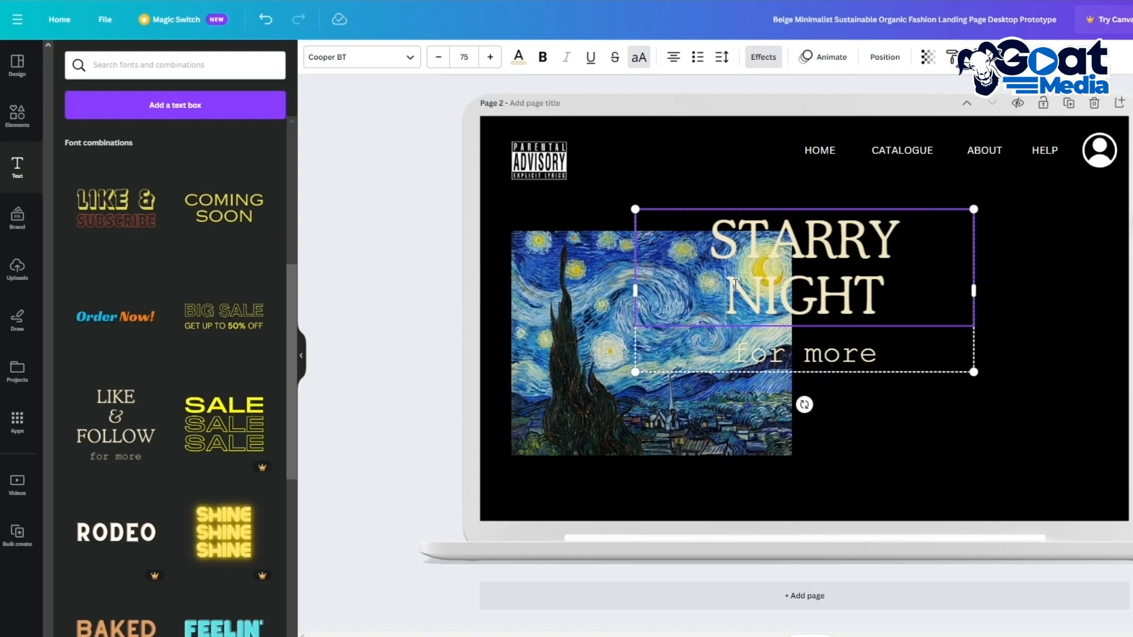
pyautogui.press('BackSpace')
pyautogui.press('Return')
# Step: Reduce the heading to size 71, move the group right of the painting, and select the 'for more' line
pyautogui.click(438, 59)
pyautogui.click(438, 58)
pyautogui.click(438, 58)
pyautogui.click(438, 58)
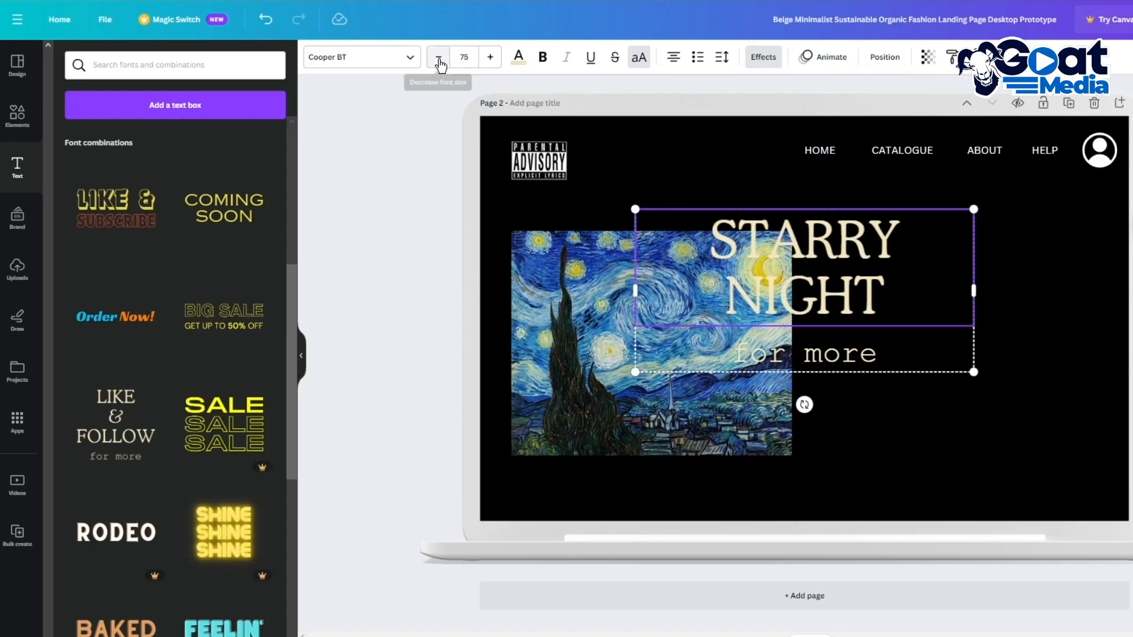
pyautogui.click(664, 250)
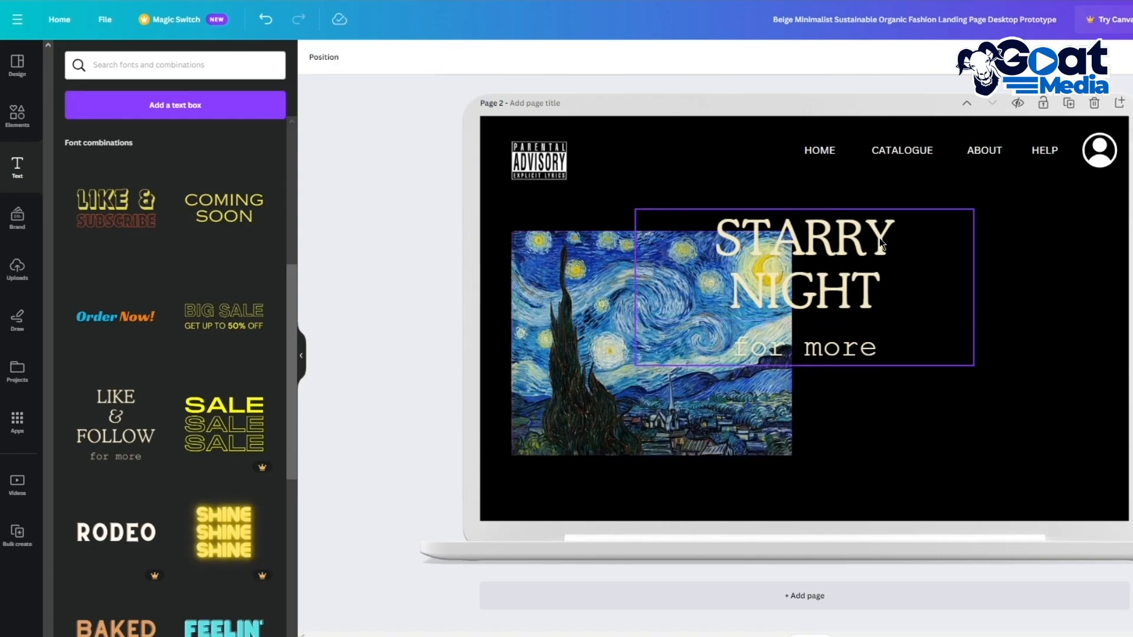
pyautogui.click(904, 238)
pyautogui.moveTo(930, 276); pyautogui.dragTo(1091, 248)
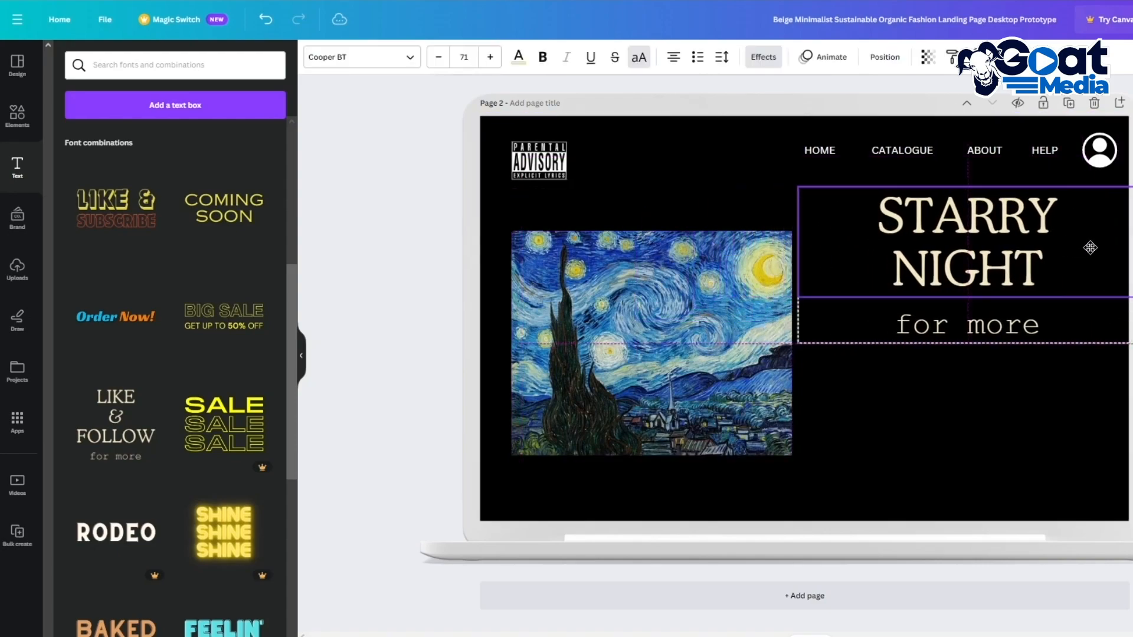
pyautogui.click(1046, 326)
pyautogui.moveTo(1049, 326); pyautogui.dragTo(875, 331)
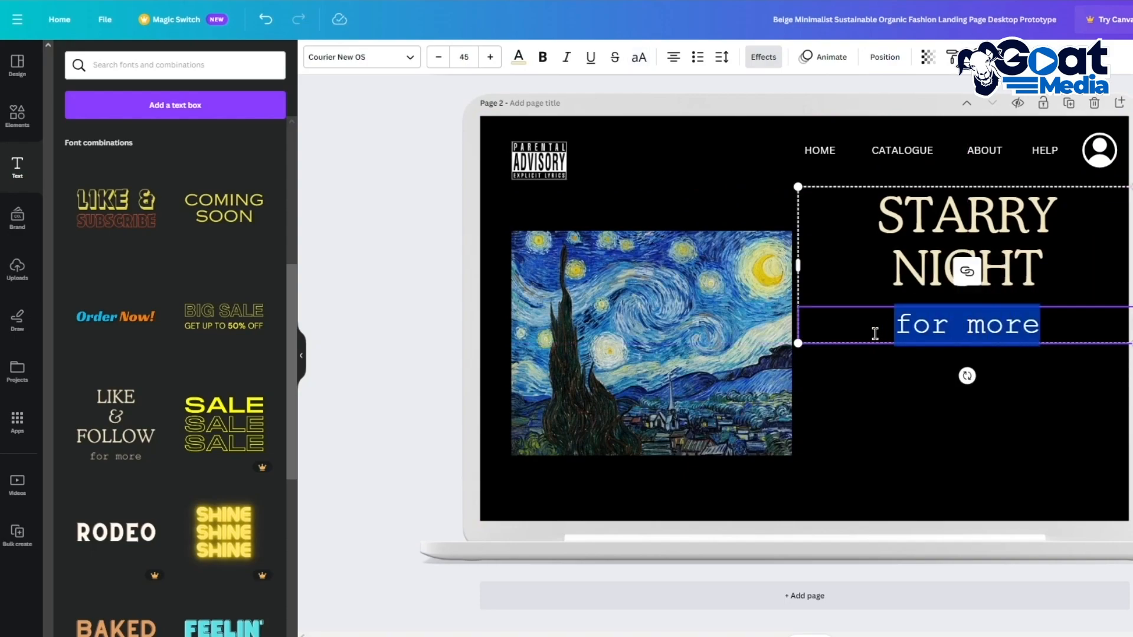
# Step: Replace the 'for more' line with placeholder paragraph text and shrink it to size 20
pyautogui.write('THIGYGYG YUFT')
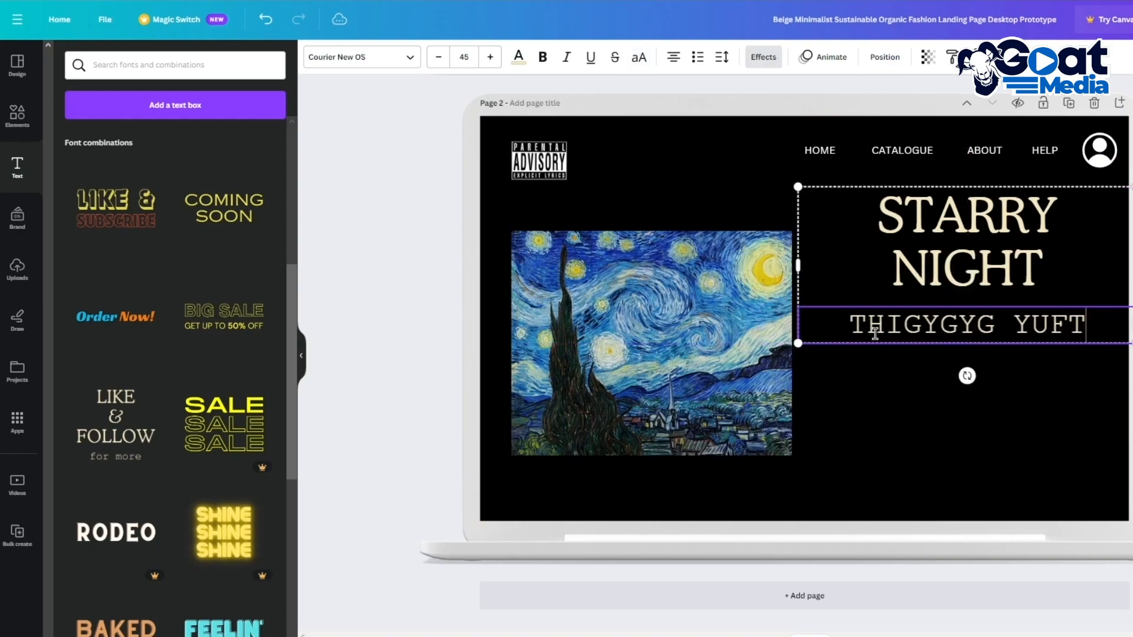
pyautogui.write('F YTF ITYF T TY VTYC ITYC CYT CTY')
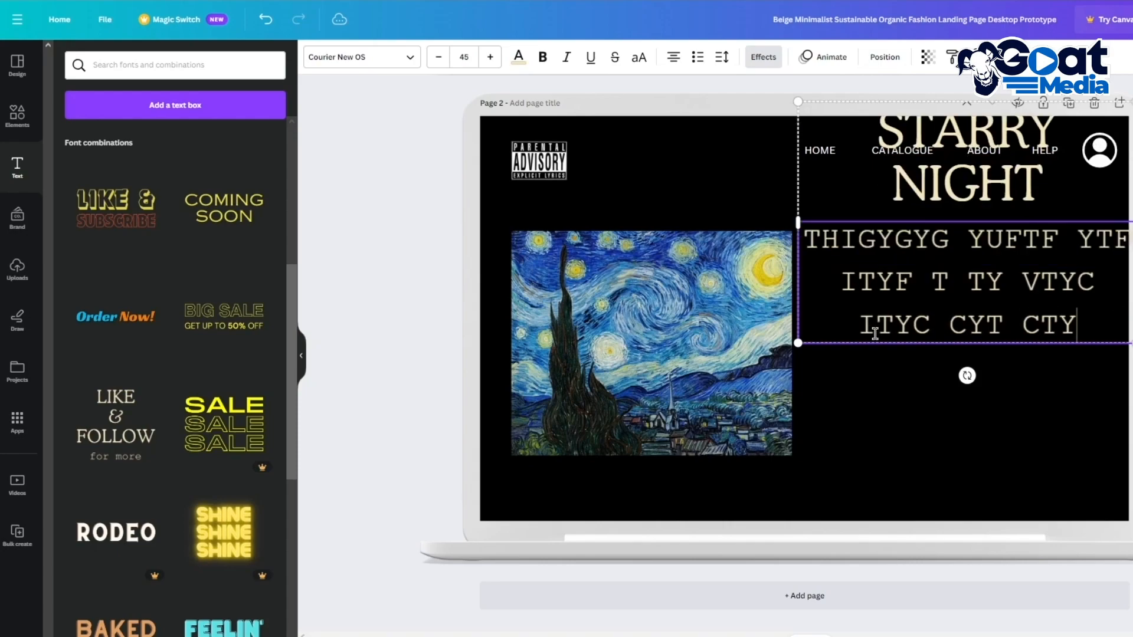
pyautogui.write('C YUCC RXCTD VVCVBC YFYD 7ISDYCGFXC TURTX')
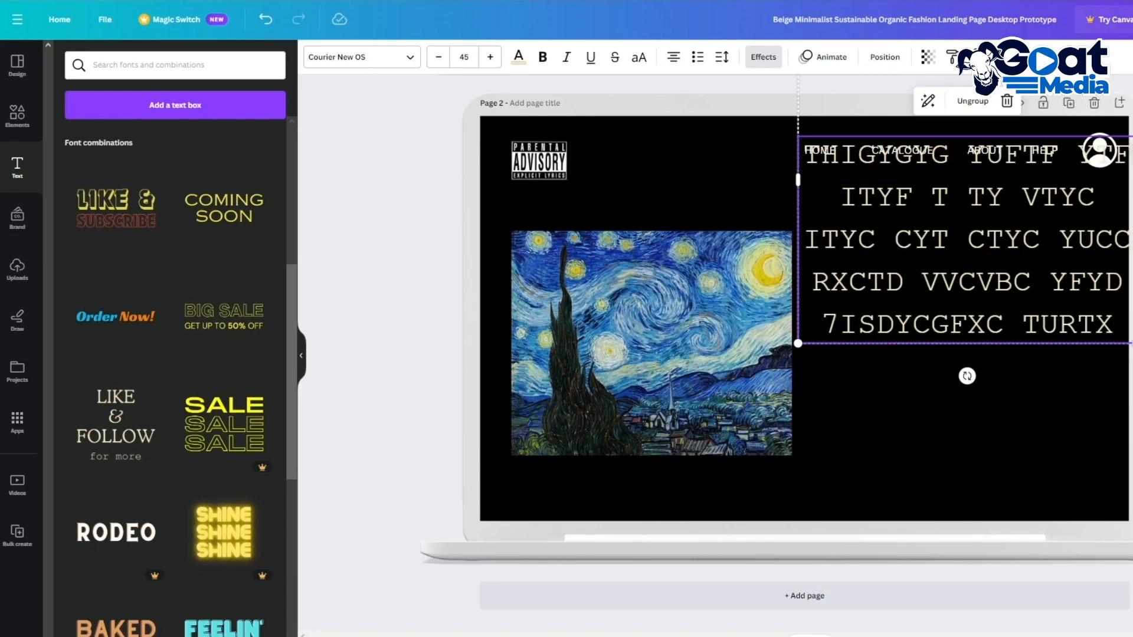
pyautogui.moveTo(1025, 219); pyautogui.dragTo(1020, 314)
pyautogui.click(1106, 417)
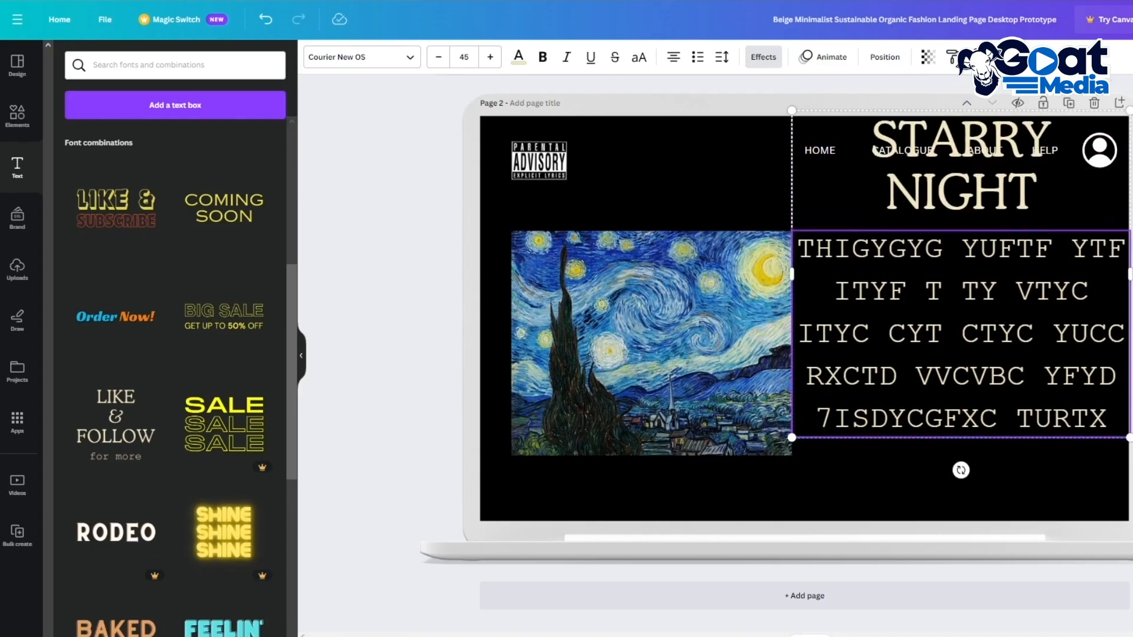
pyautogui.click(436, 59)
pyautogui.click(436, 59)
pyautogui.click(437, 59)
pyautogui.click(437, 59)
pyautogui.click(437, 59)
pyautogui.click(436, 58)
pyautogui.click(437, 58)
pyautogui.click(436, 58)
pyautogui.click(436, 58)
pyautogui.click(437, 58)
pyautogui.click(437, 58)
# Step: Position the STARRY NIGHT heading and body text beside the painting, below the menu
pyautogui.moveTo(1009, 318); pyautogui.dragTo(1015, 235)
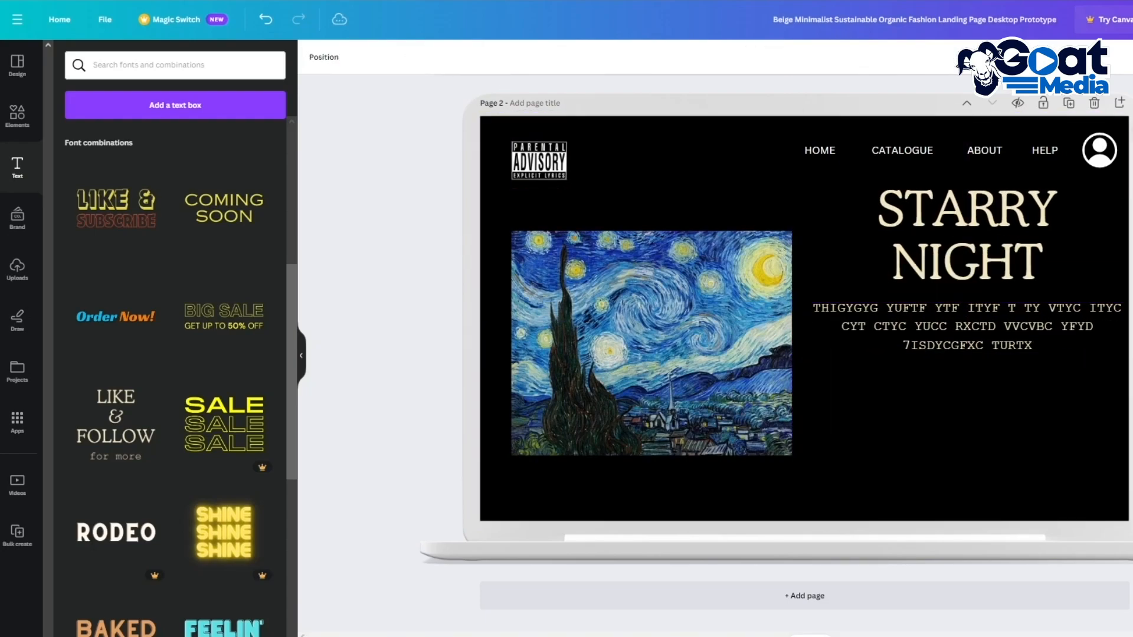
pyautogui.click(965, 231)
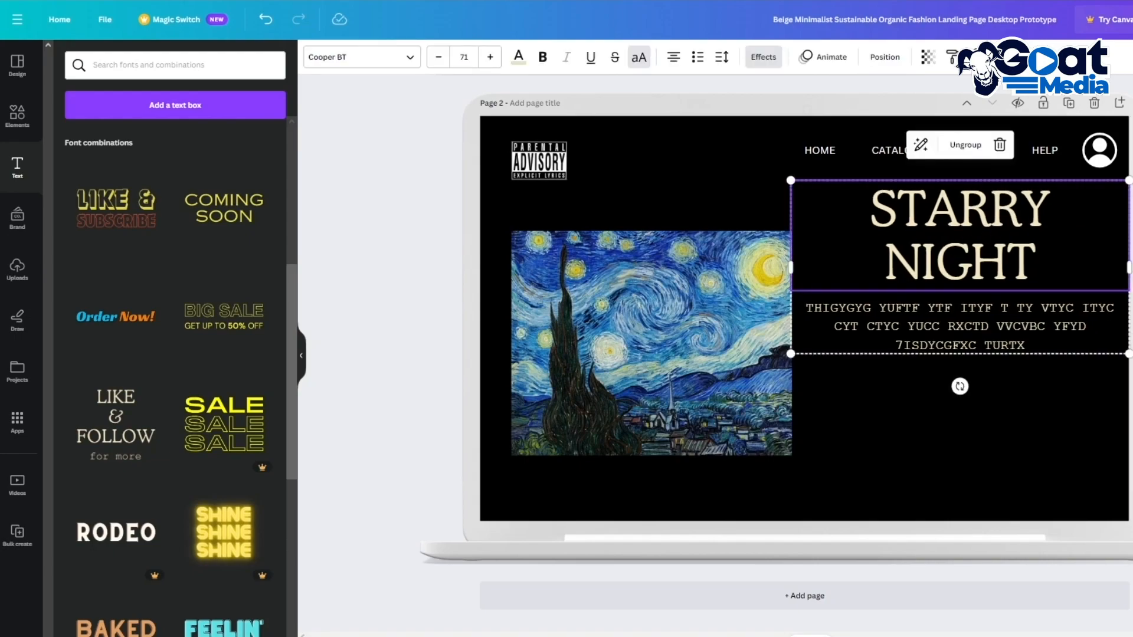
pyautogui.click(1131, 227)
pyautogui.moveTo(967, 232); pyautogui.dragTo(966, 305)
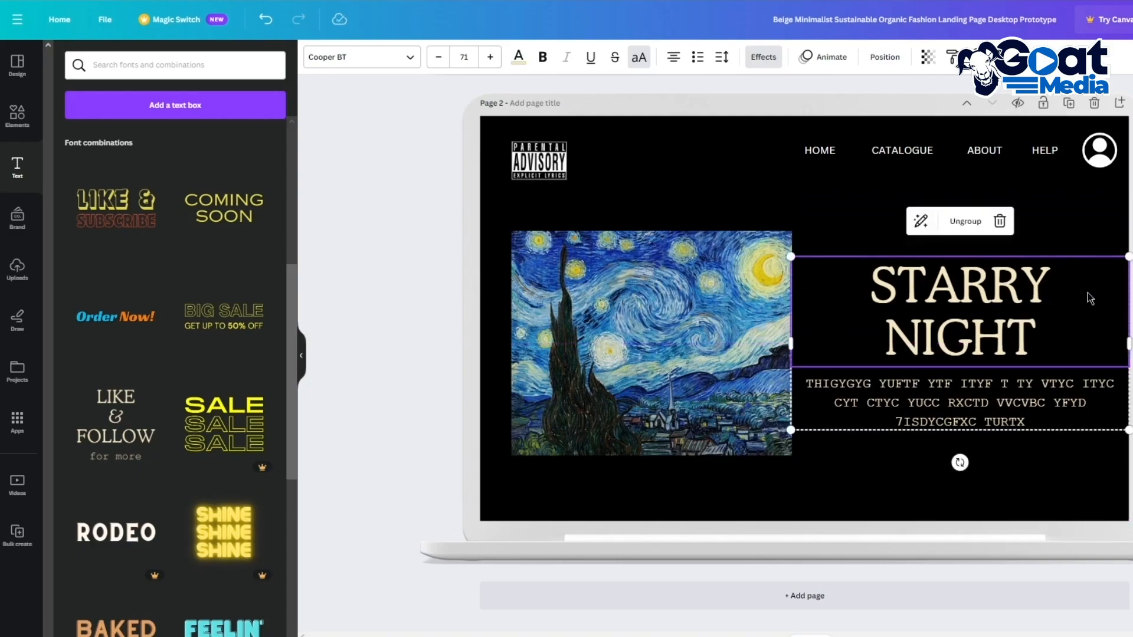
pyautogui.click(1132, 300)
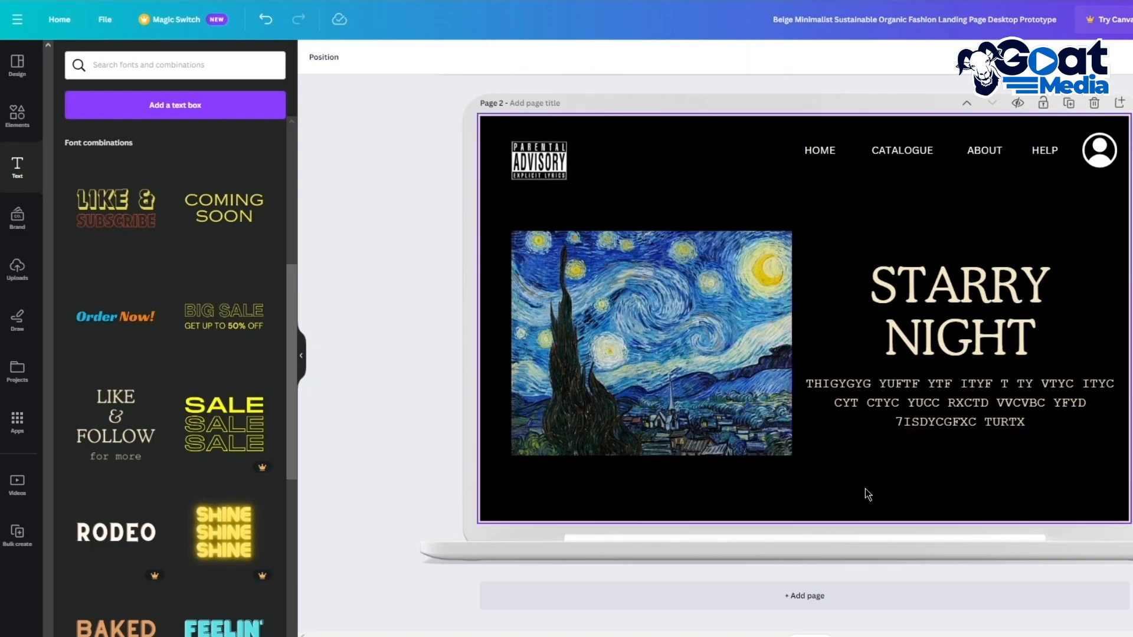
# Step: Search Elements for BUY and add the green BUY NOW graphic
pyautogui.click(21, 131)
pyautogui.click(75, 77)
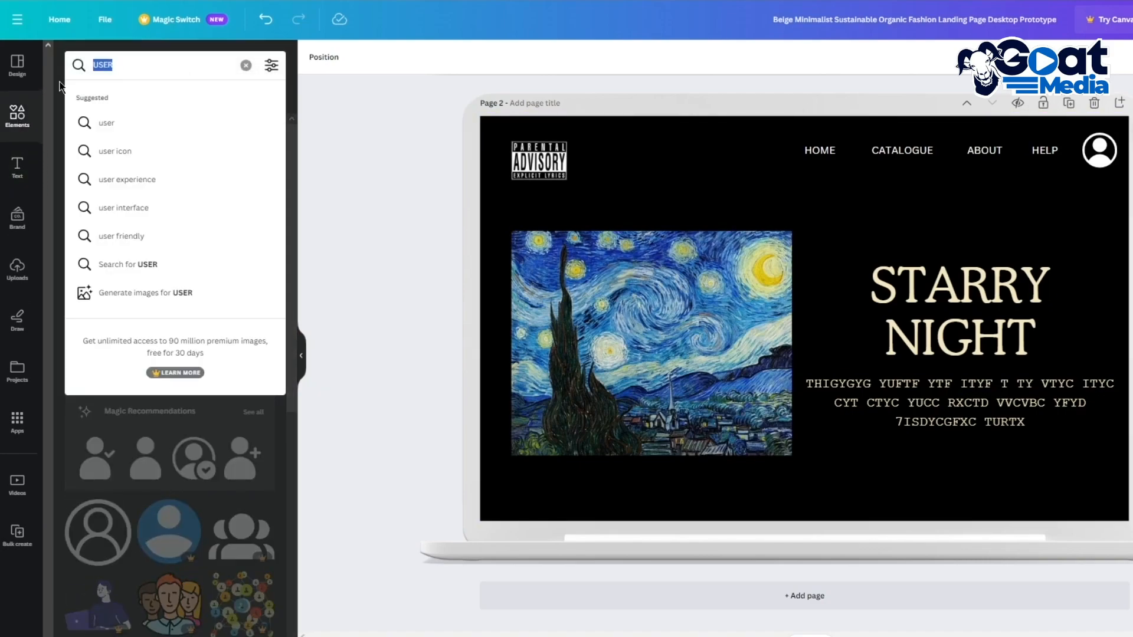
pyautogui.write('BUY')
pyautogui.press('Return')
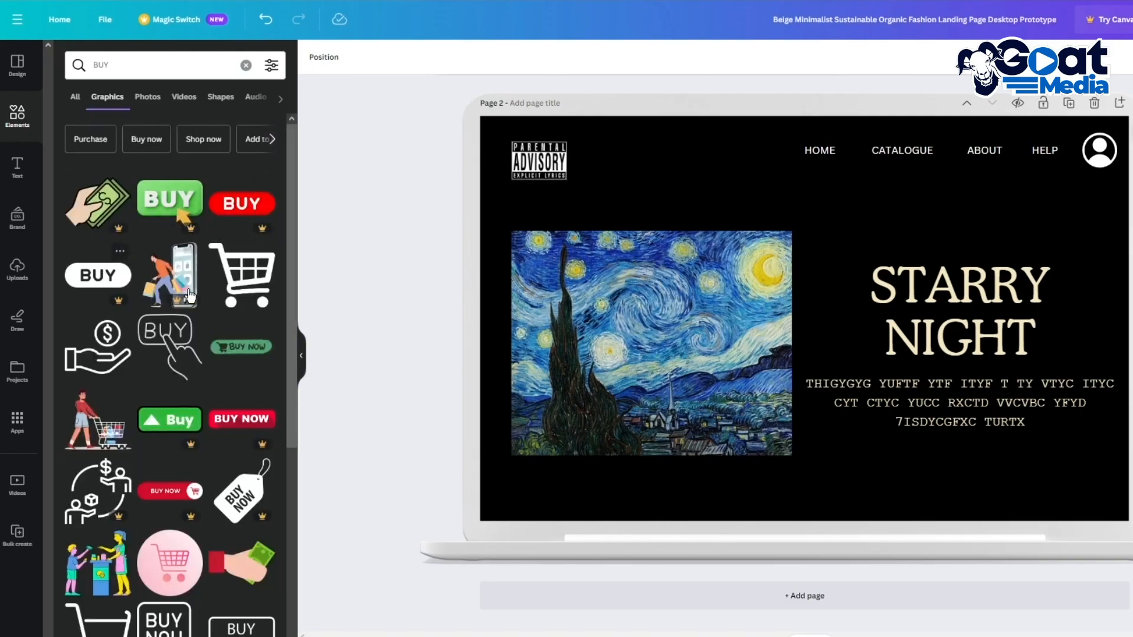
pyautogui.click(220, 351)
# Step: Resize the BUY NOW graphic to 258 × 68 and centre it under the body text
pyautogui.moveTo(747, 316); pyautogui.dragTo(888, 474)
pyautogui.moveTo(806, 440); pyautogui.dragTo(951, 473)
pyautogui.moveTo(1020, 494); pyautogui.dragTo(968, 471)
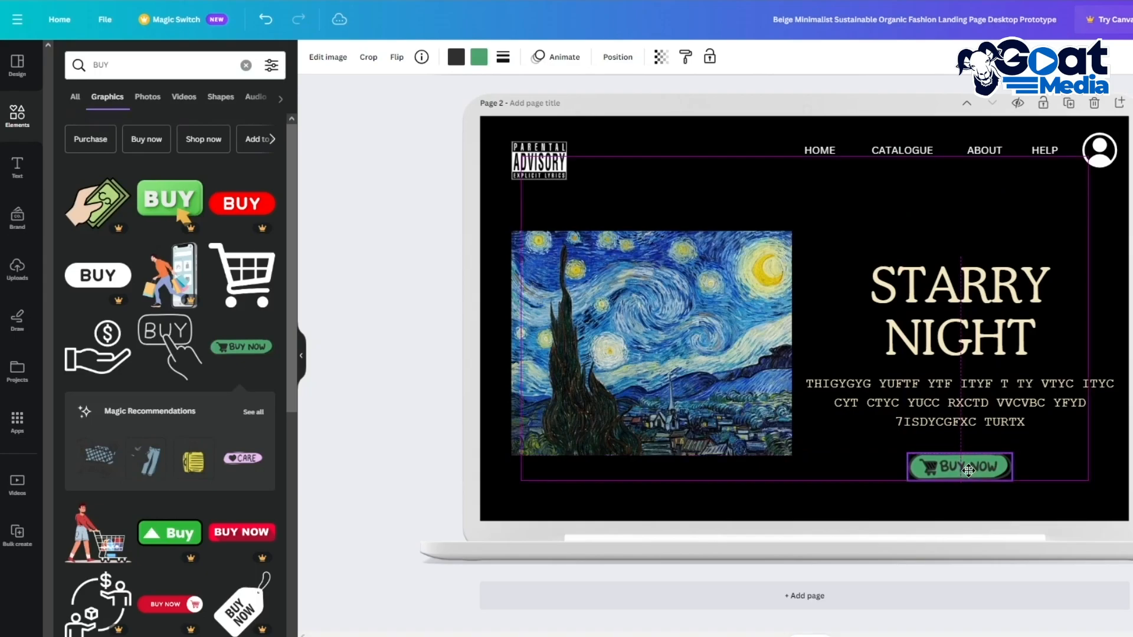
pyautogui.click(504, 270)
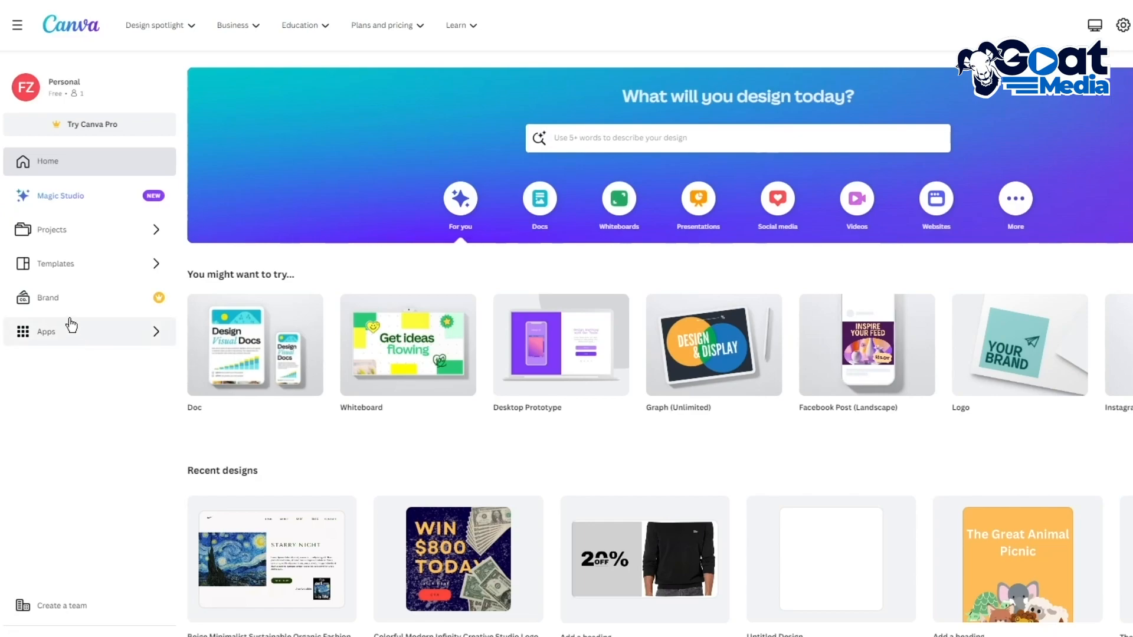
pyautogui.click(716, 142)
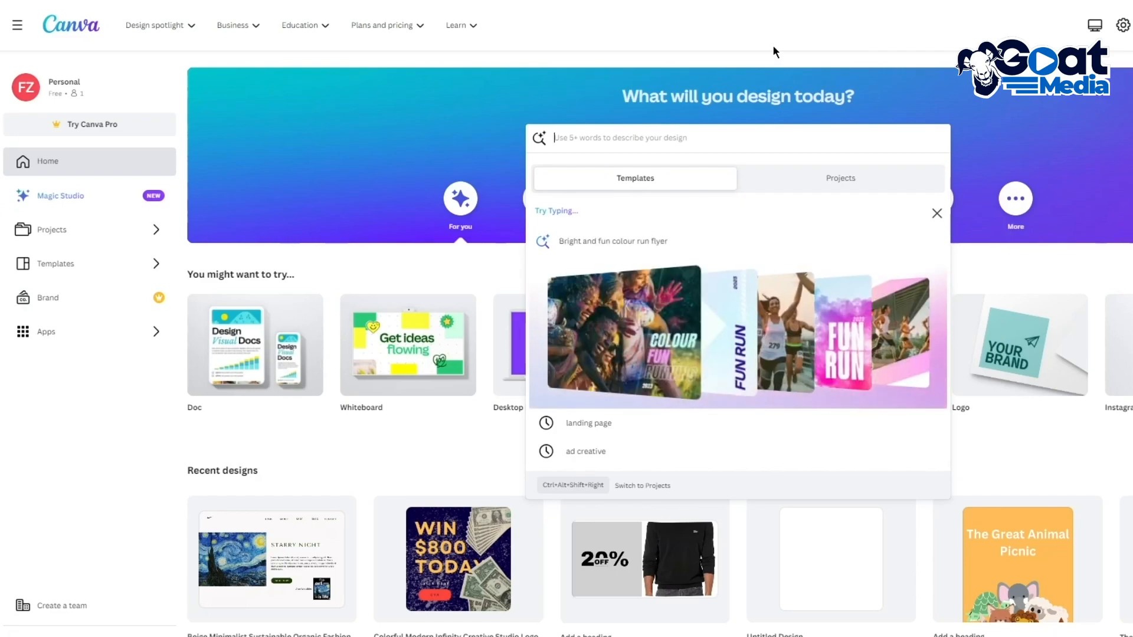
pyautogui.click(1026, 282)
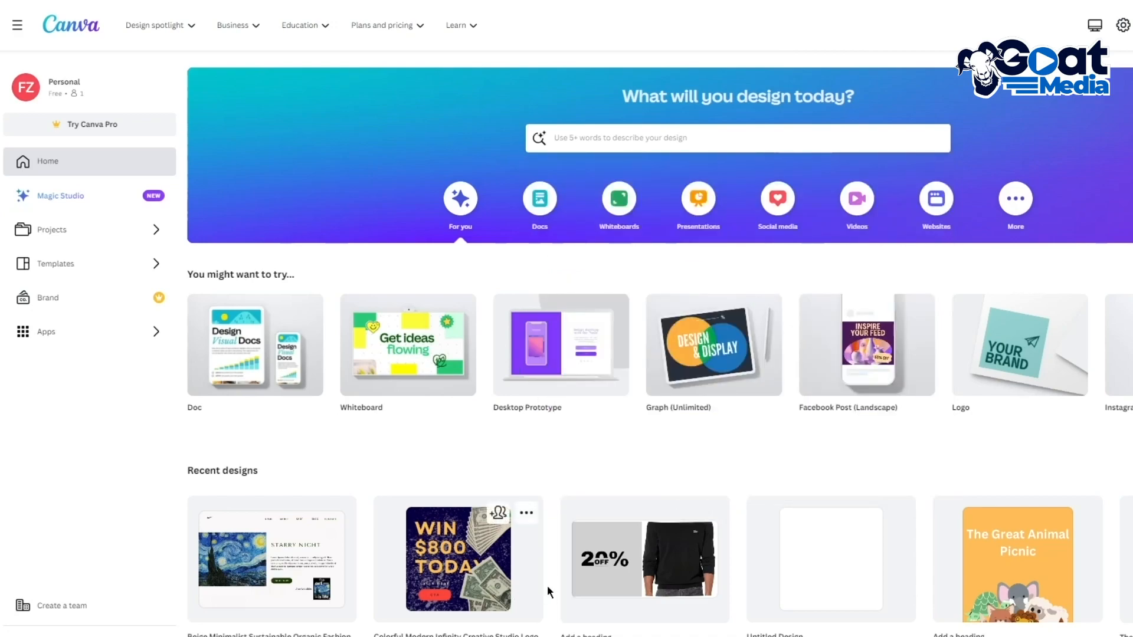
pyautogui.click(449, 593)
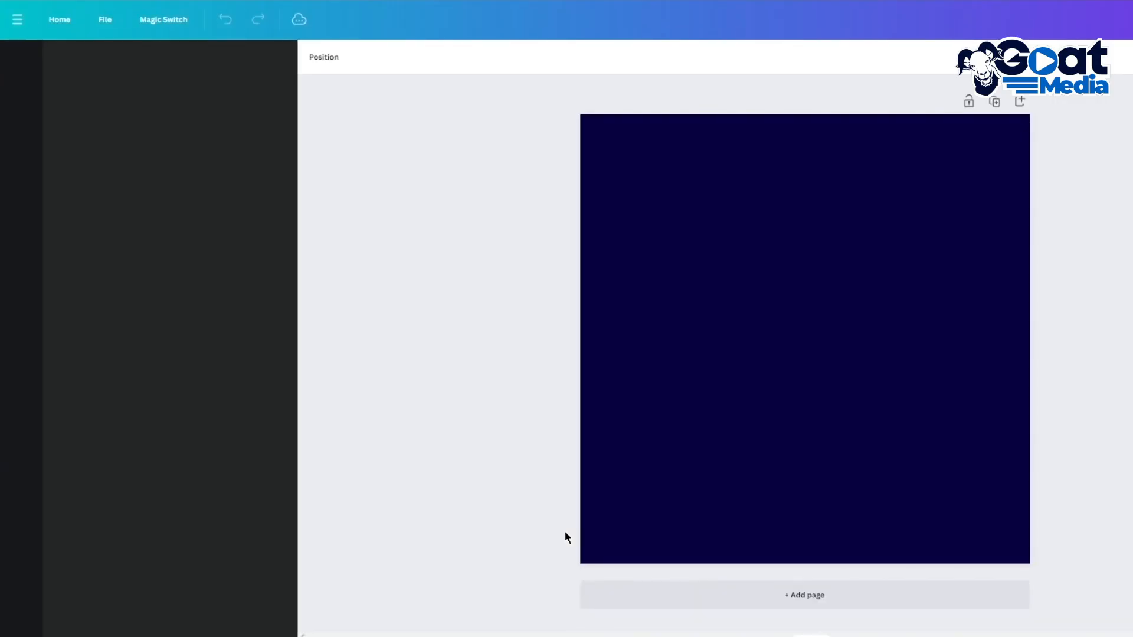
pyautogui.moveTo(428, 104); pyautogui.dragTo(1130, 561)
pyautogui.click(1130, 561)
pyautogui.click(62, 19)
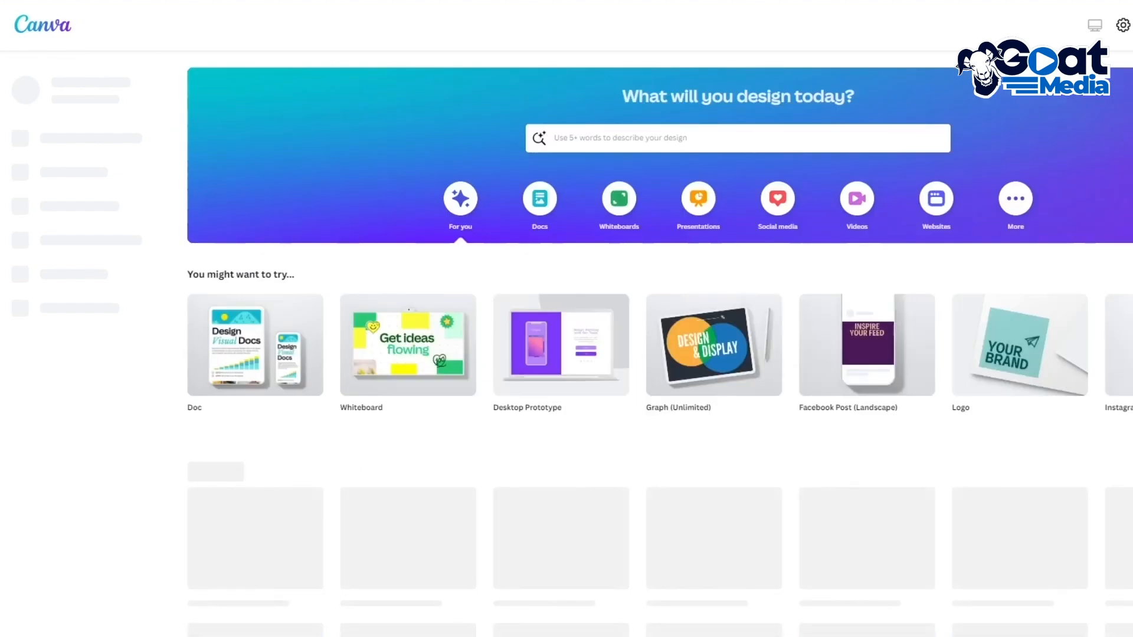
pyautogui.click(279, 525)
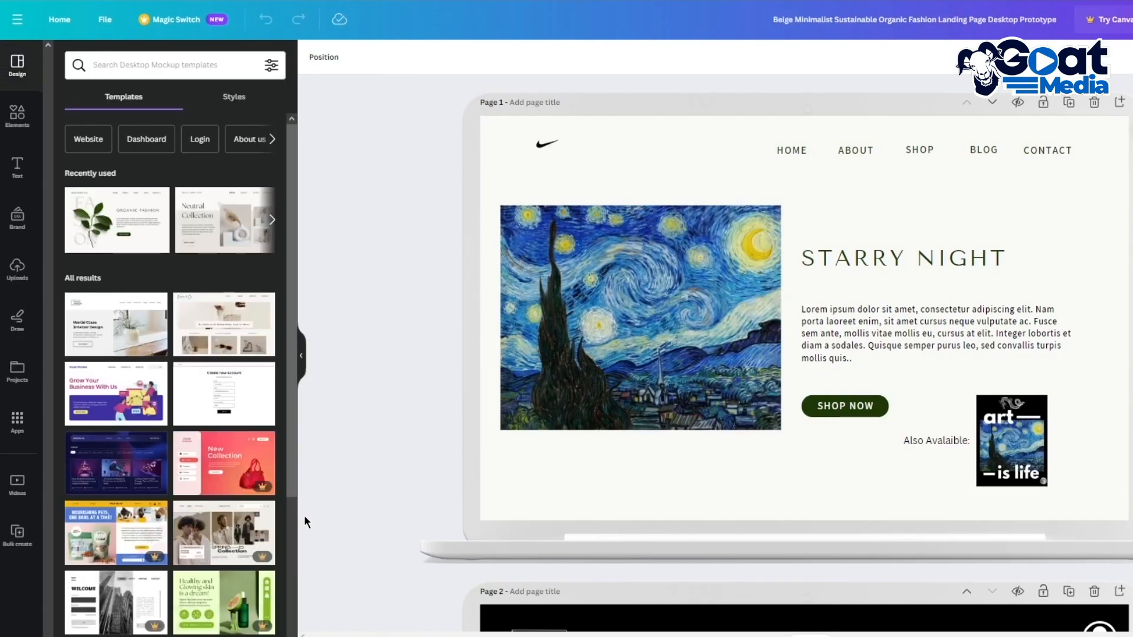
pyautogui.scroll(-5, 710, 257)
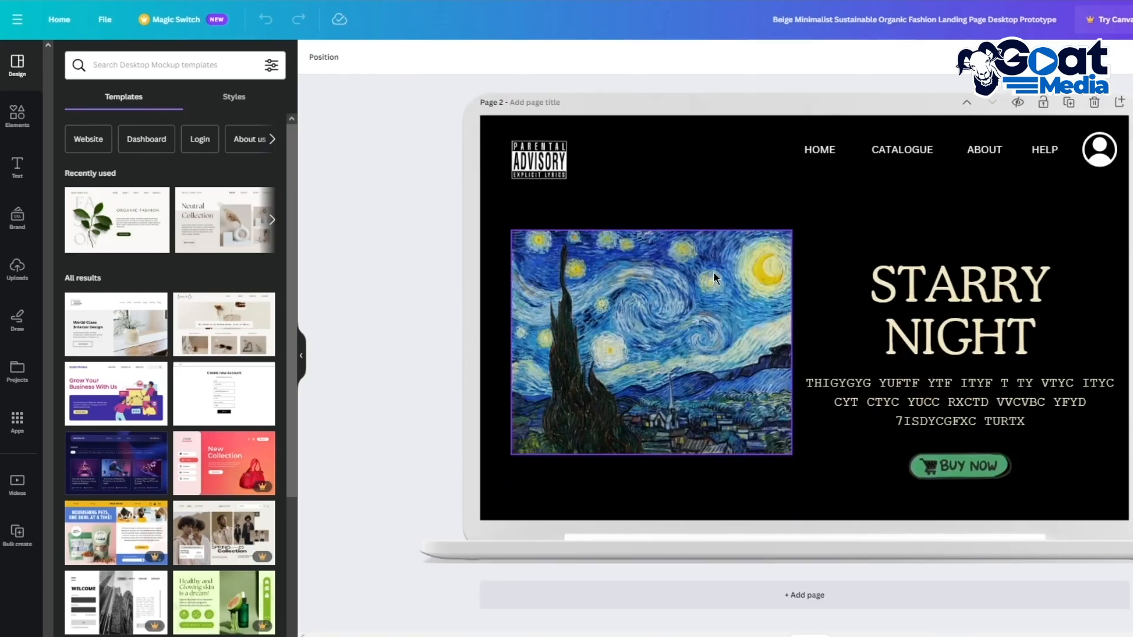
pyautogui.moveTo(1128, 512); pyautogui.dragTo(451, 220)
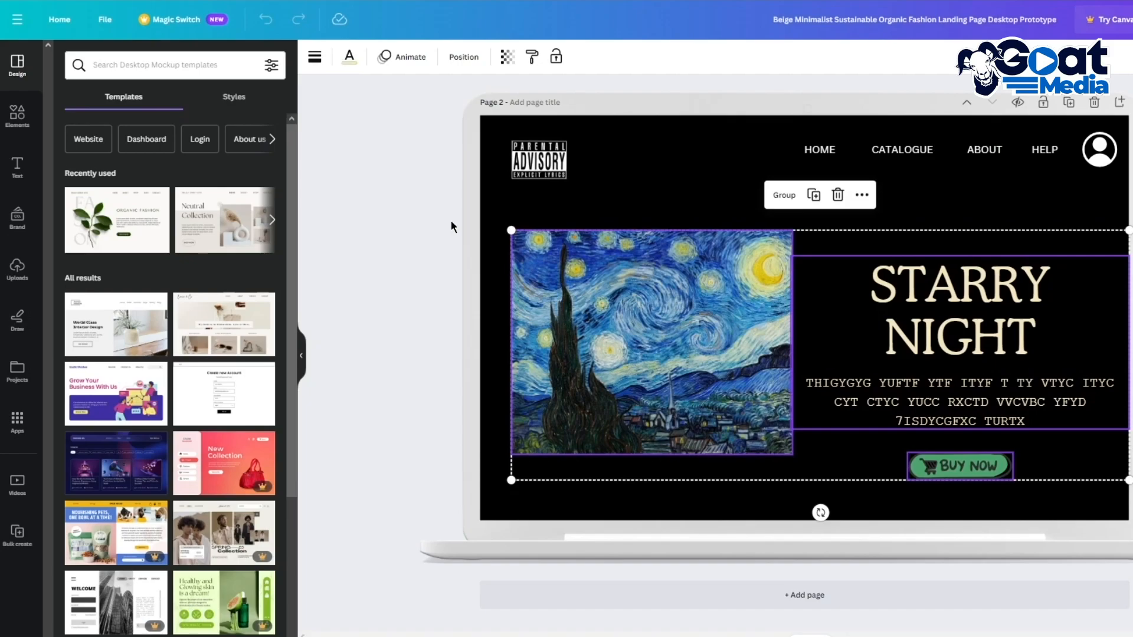
pyautogui.click(438, 289)
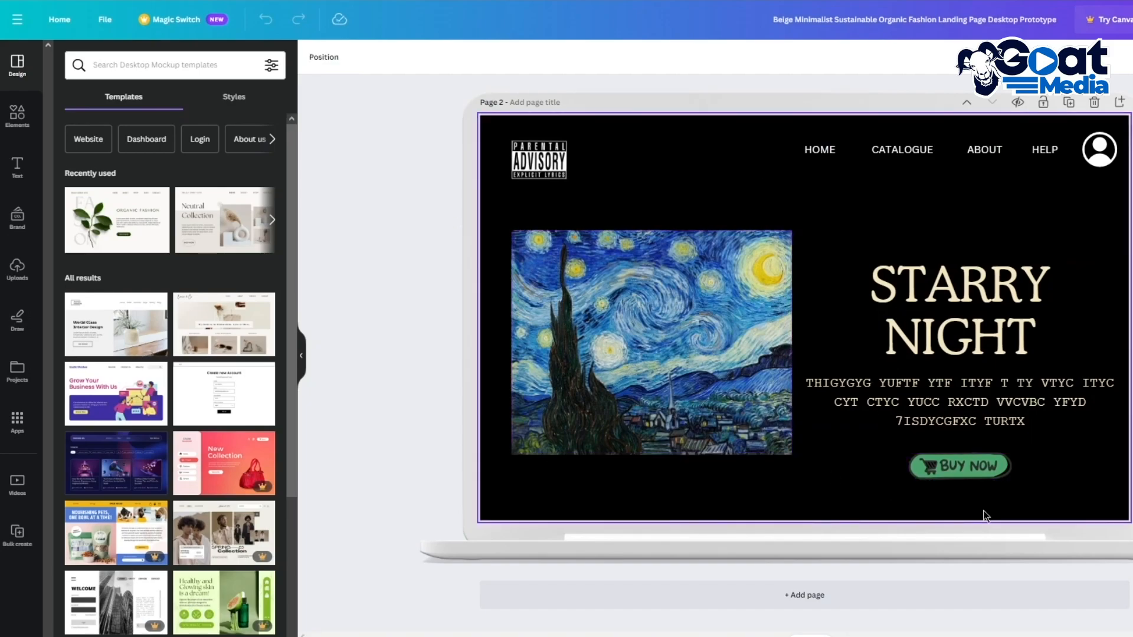
pyautogui.moveTo(1128, 572); pyautogui.dragTo(423, 79)
pyautogui.click(371, 222)
pyautogui.scroll(5, 810, 295)
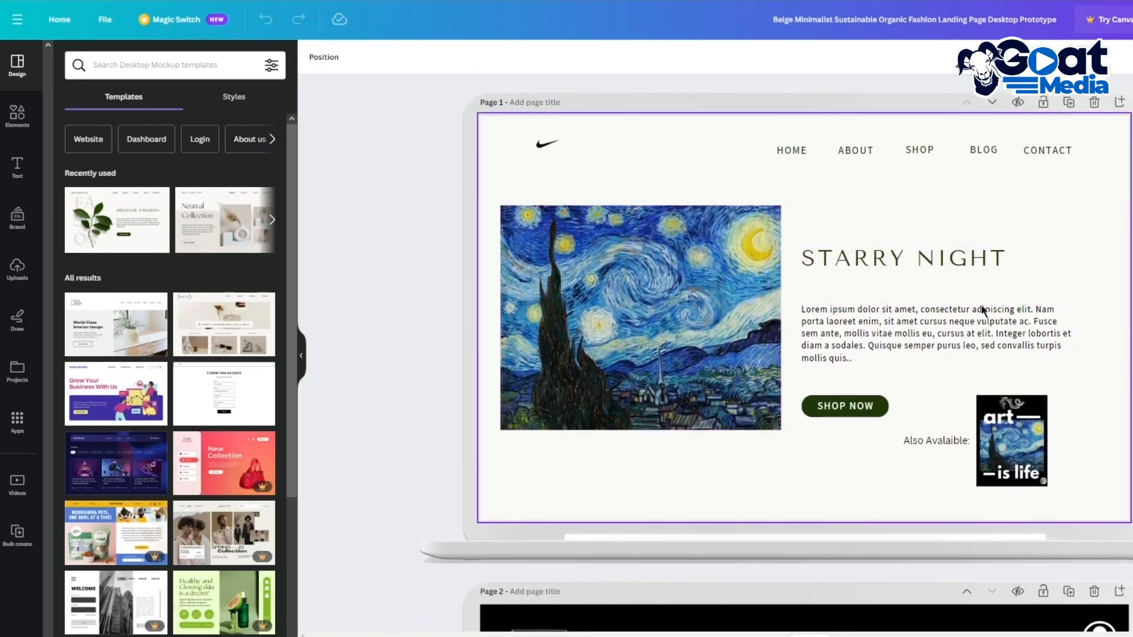
pyautogui.scroll(-8, 626, 325)
pyautogui.scroll(5, 547, 320)
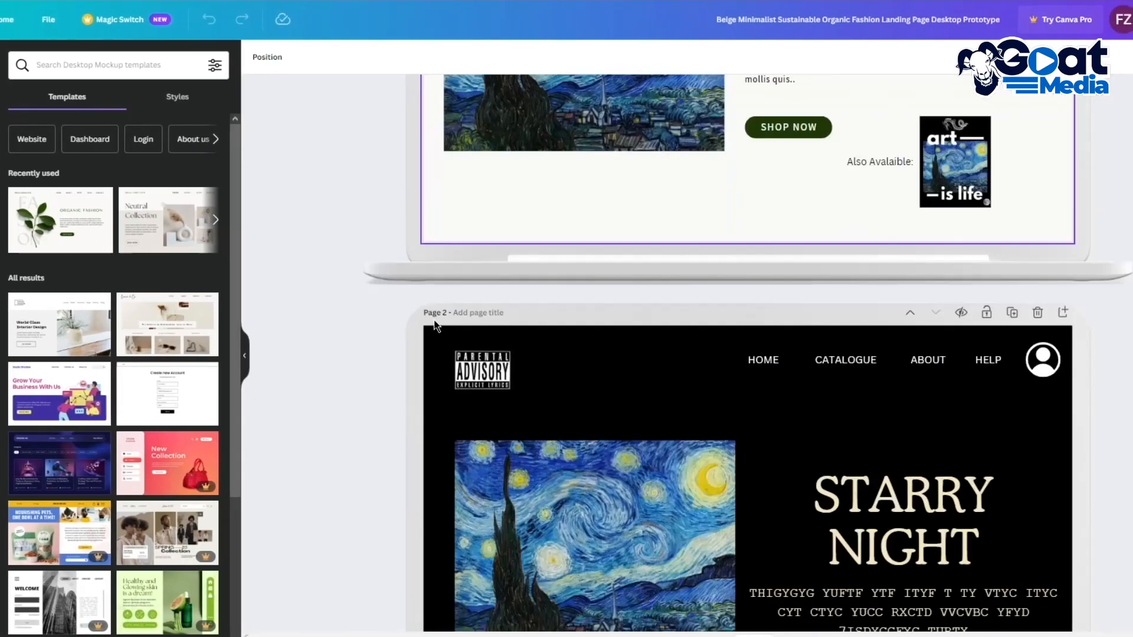
pyautogui.scroll(-4, 413, 325)
pyautogui.scroll(7, 334, 319)
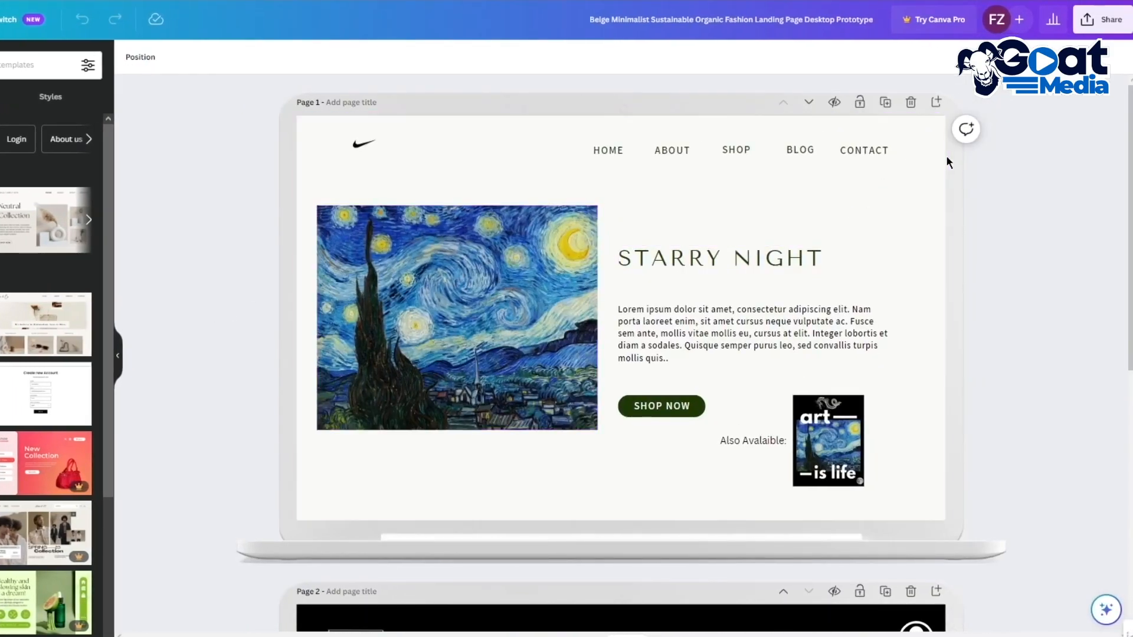
pyautogui.click(1101, 20)
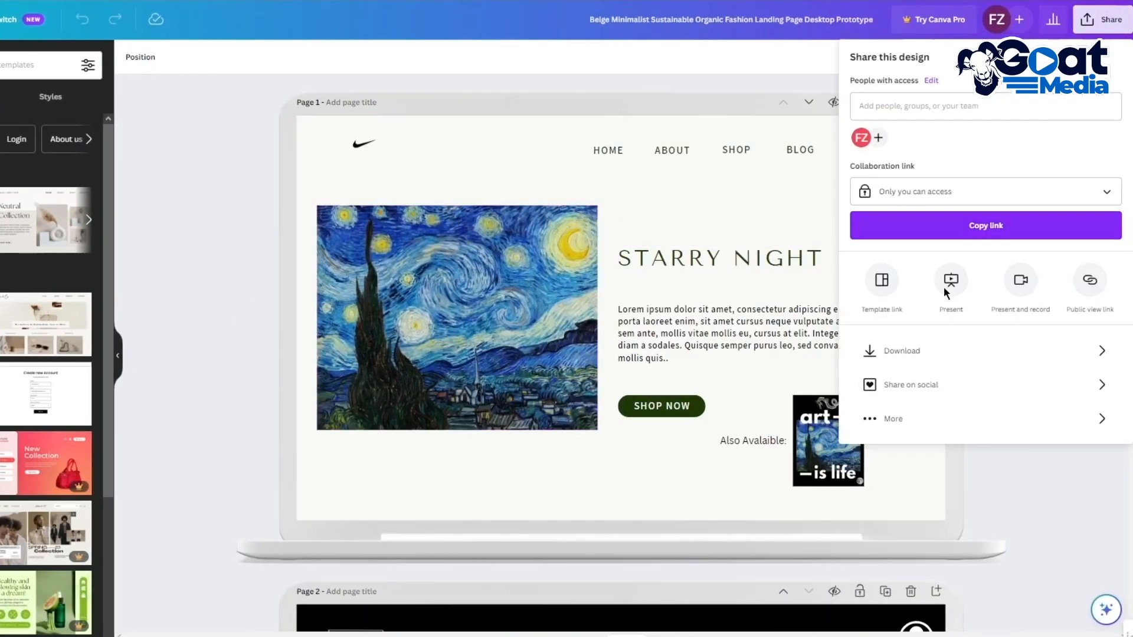
pyautogui.click(934, 349)
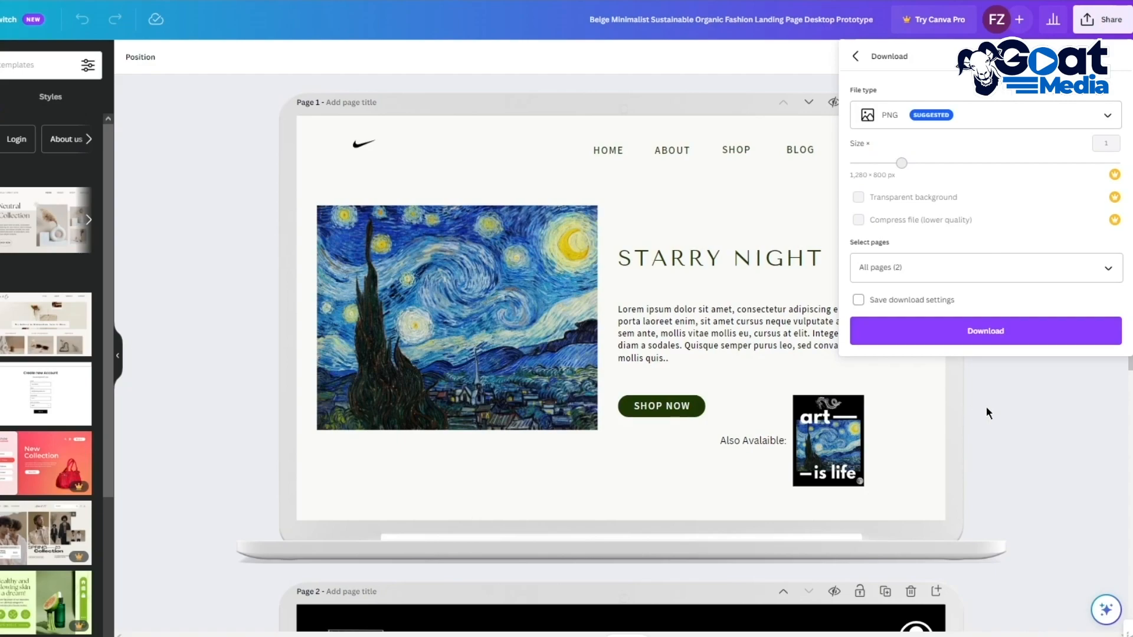
pyautogui.click(990, 437)
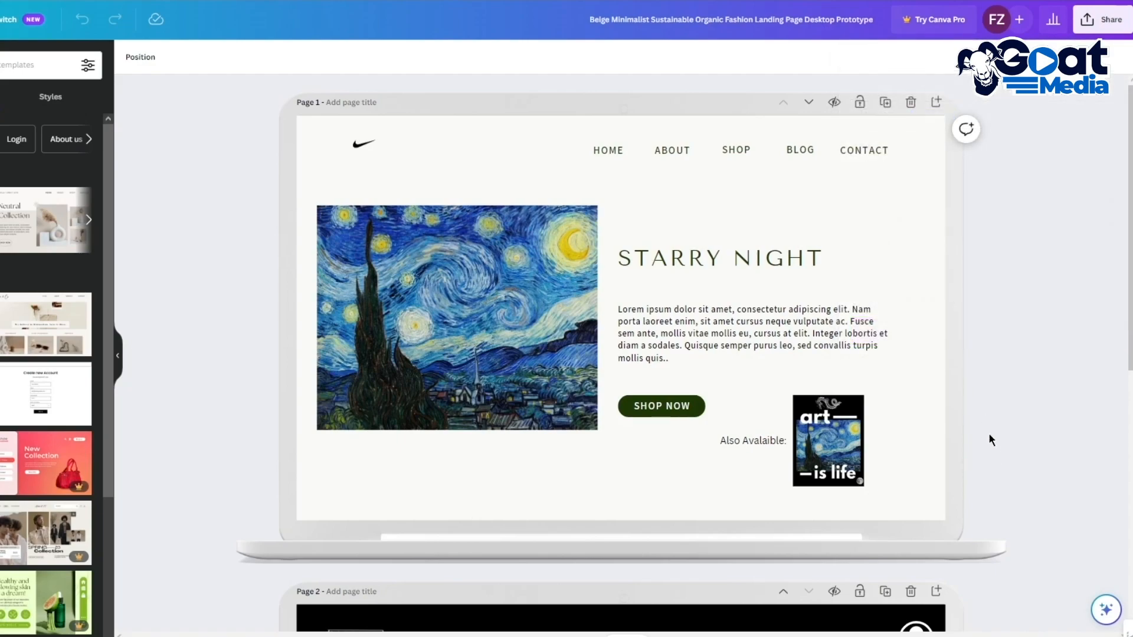